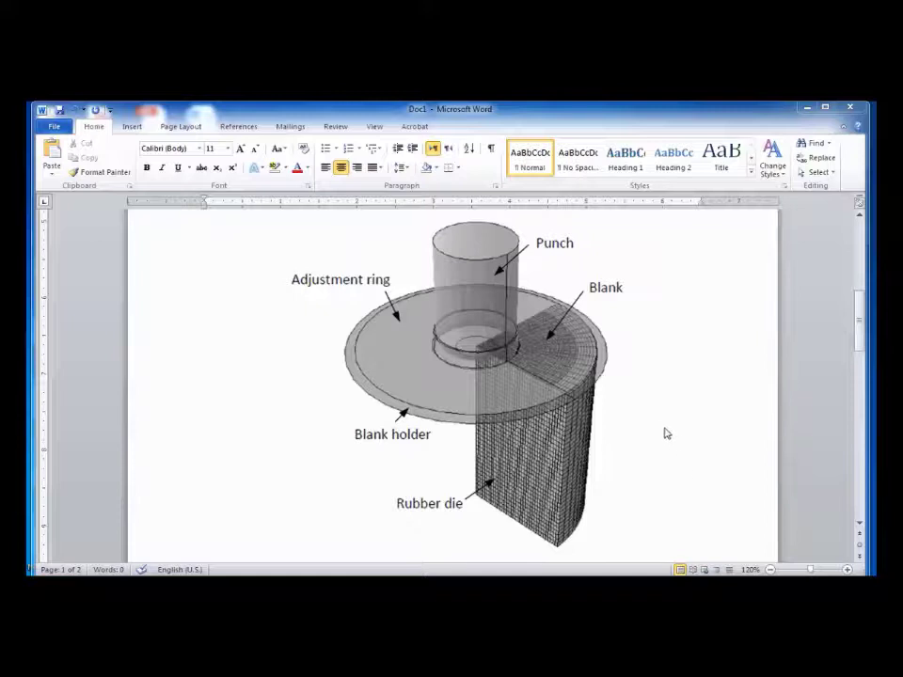
Scroll the Word document down to the coloured Punch/Rubber pad cross-section diagram
scroll(656, 413, down, 5)
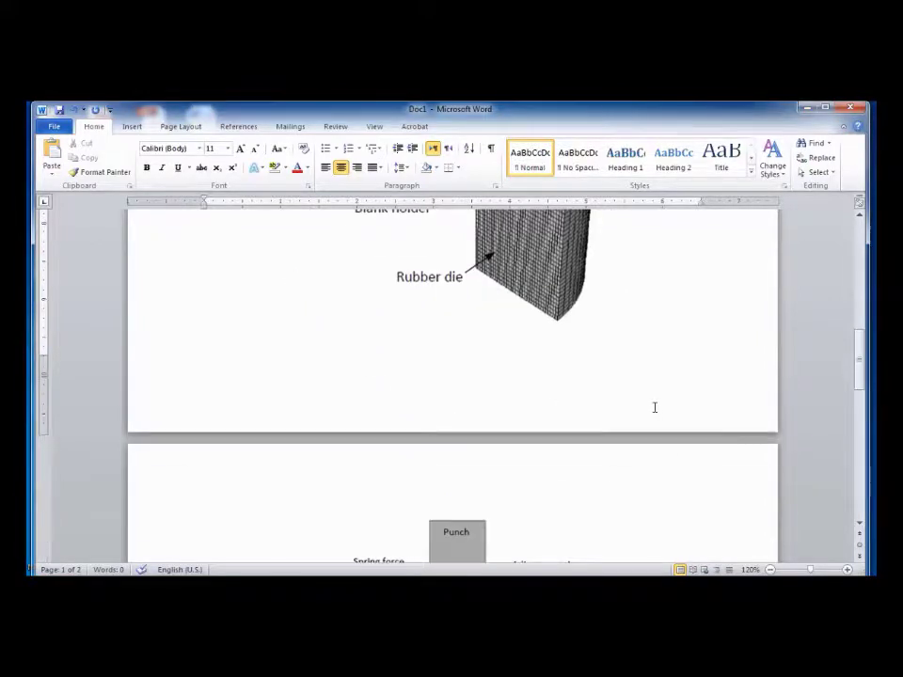
scroll(656, 413, down, 4)
scroll(656, 413, down, 2)
scroll(656, 411, down, 1)
scroll(654, 410, up, 1)
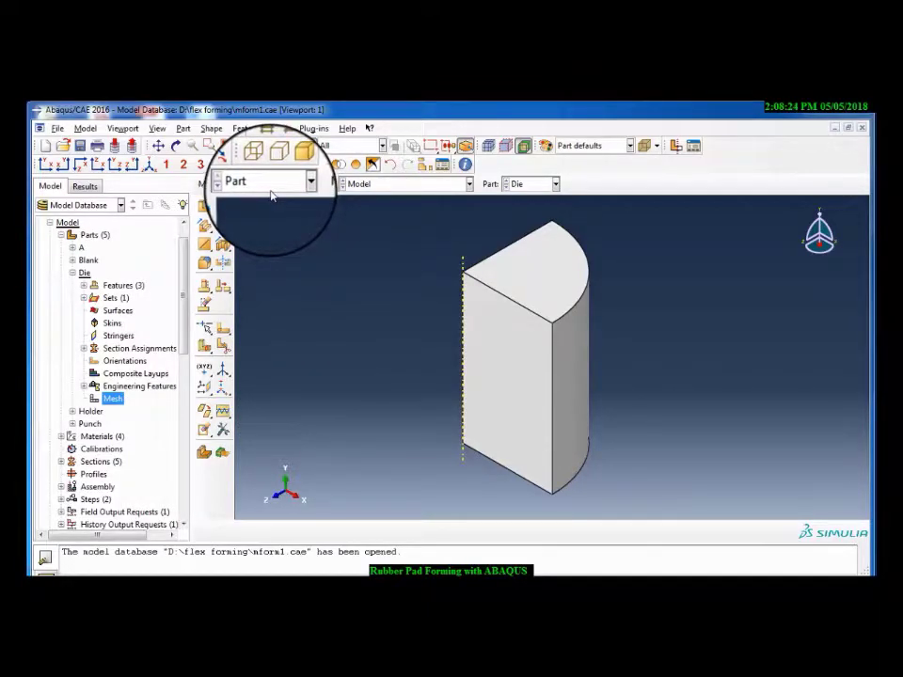
Keep Model as the working model and display part A
click(363, 188)
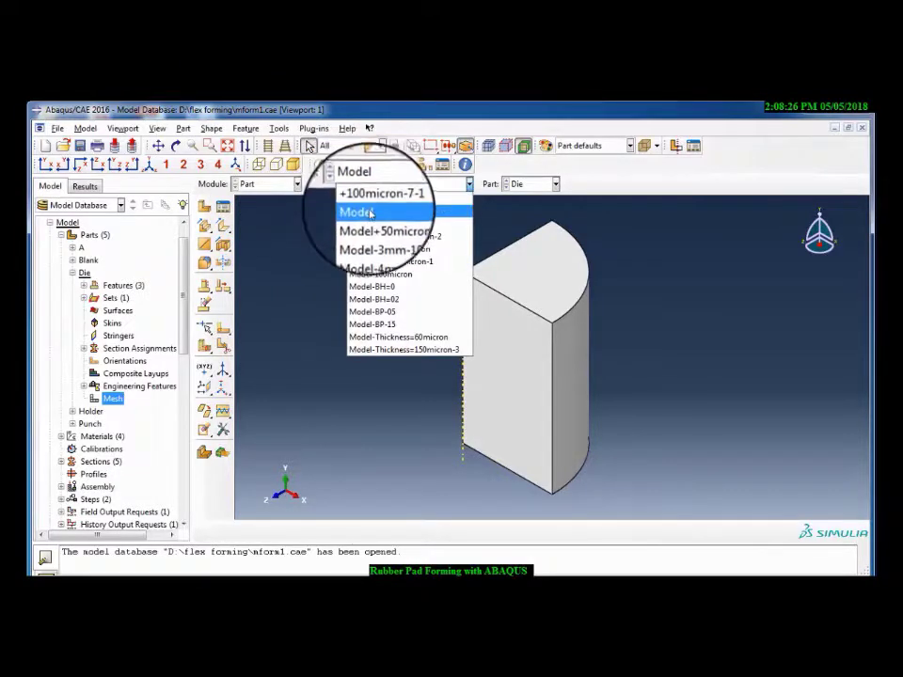
click(360, 209)
click(522, 184)
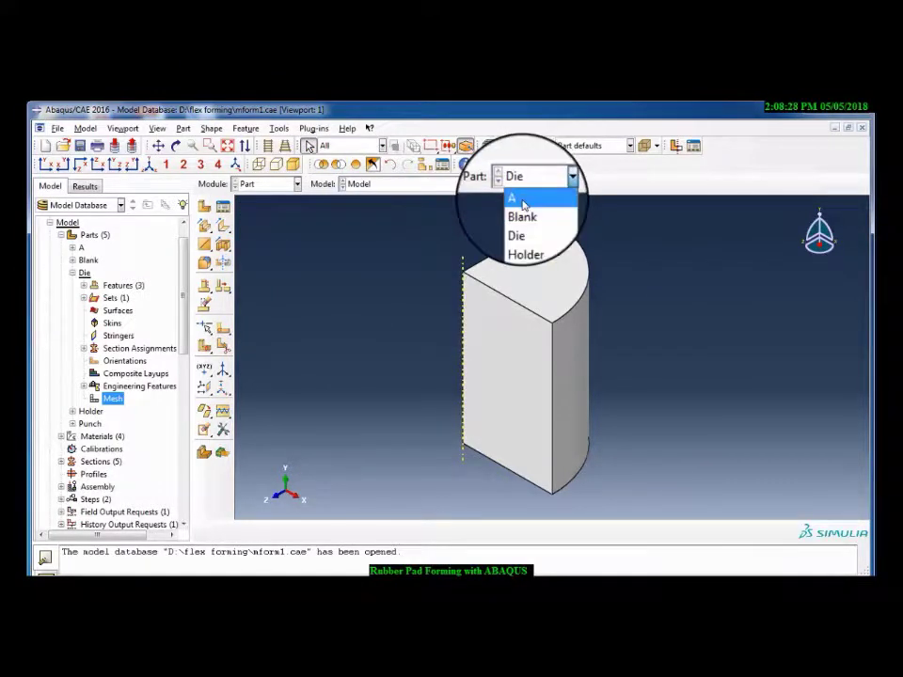
click(522, 198)
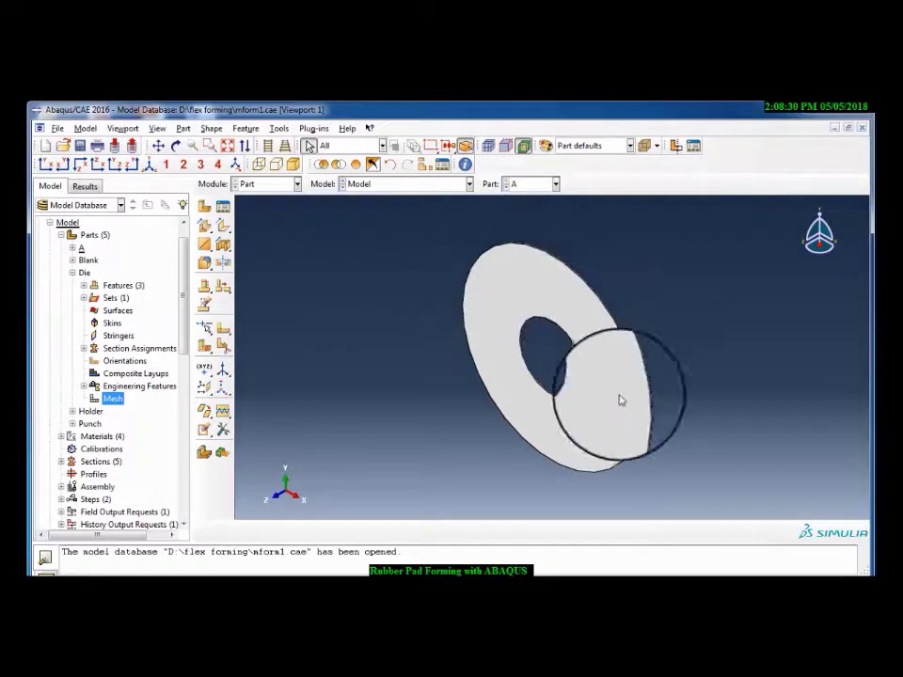
click(222, 206)
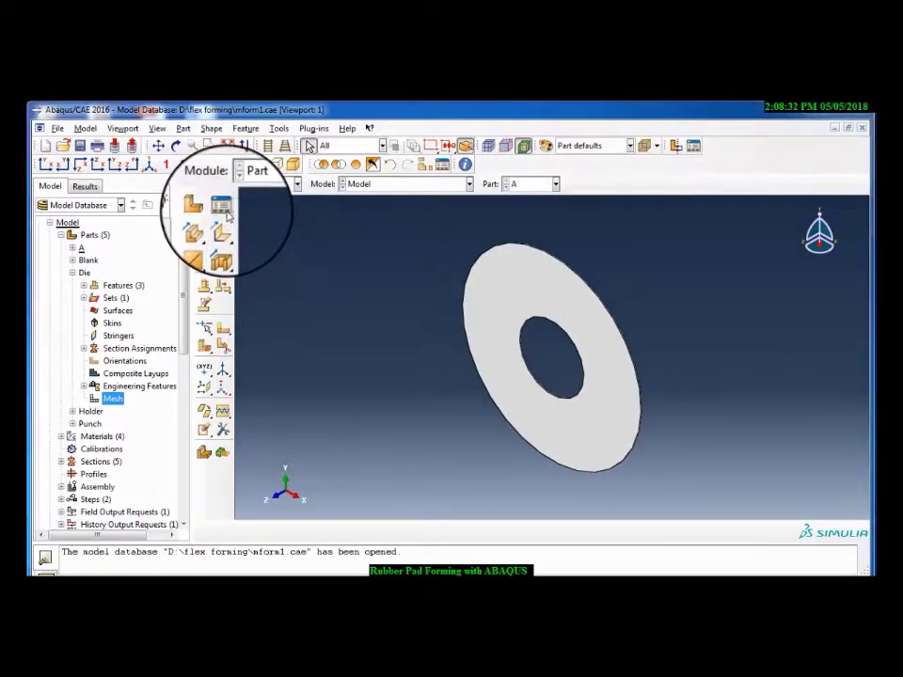
click(237, 245)
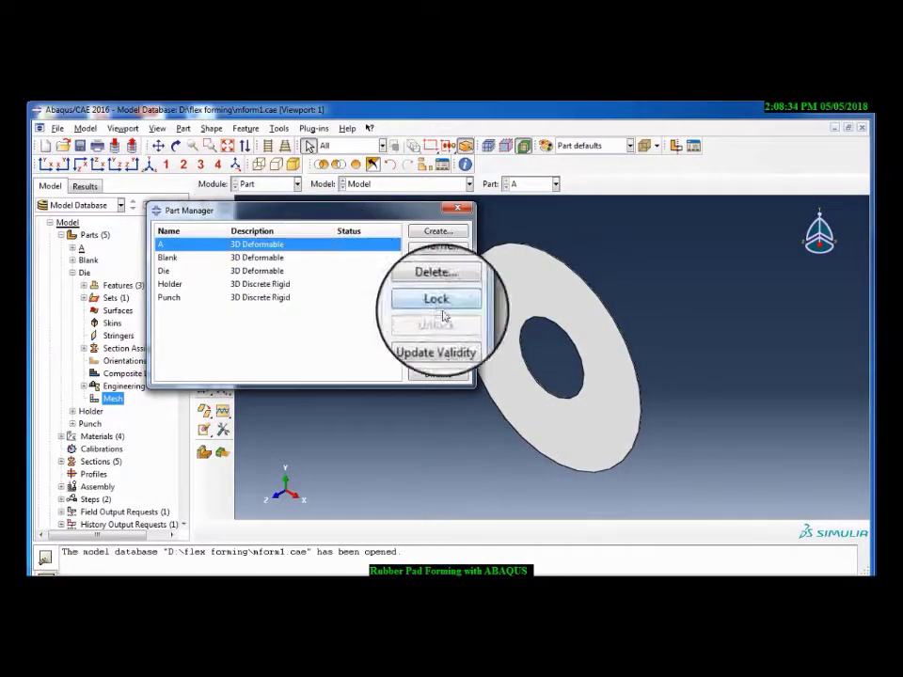
Inspect the Blank, Die, Holder and Punch parts in turn, then close the Part Manager
click(527, 185)
click(522, 211)
click(282, 258)
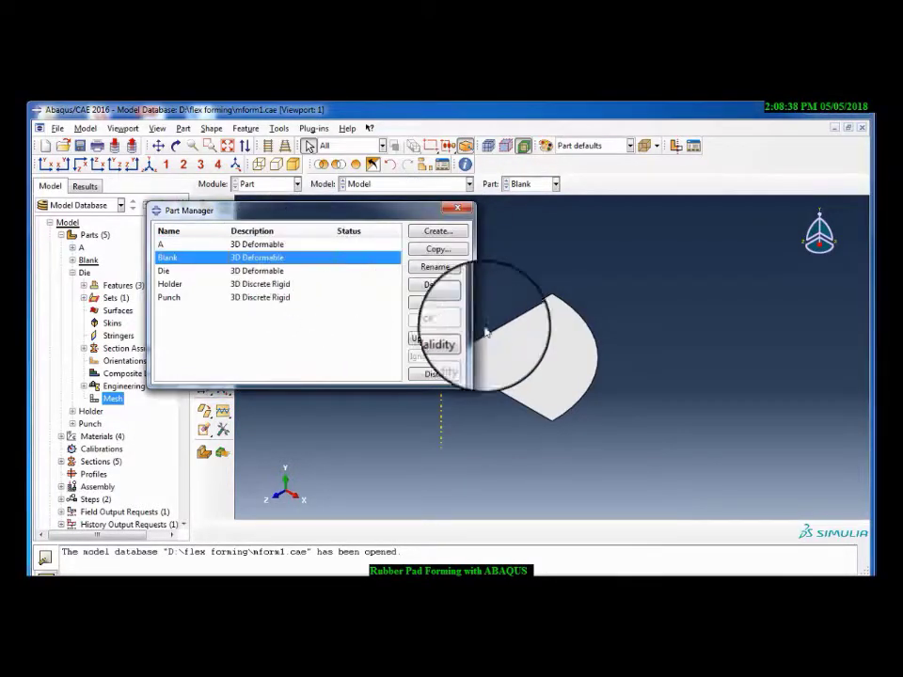
drag(305, 210, 250, 200)
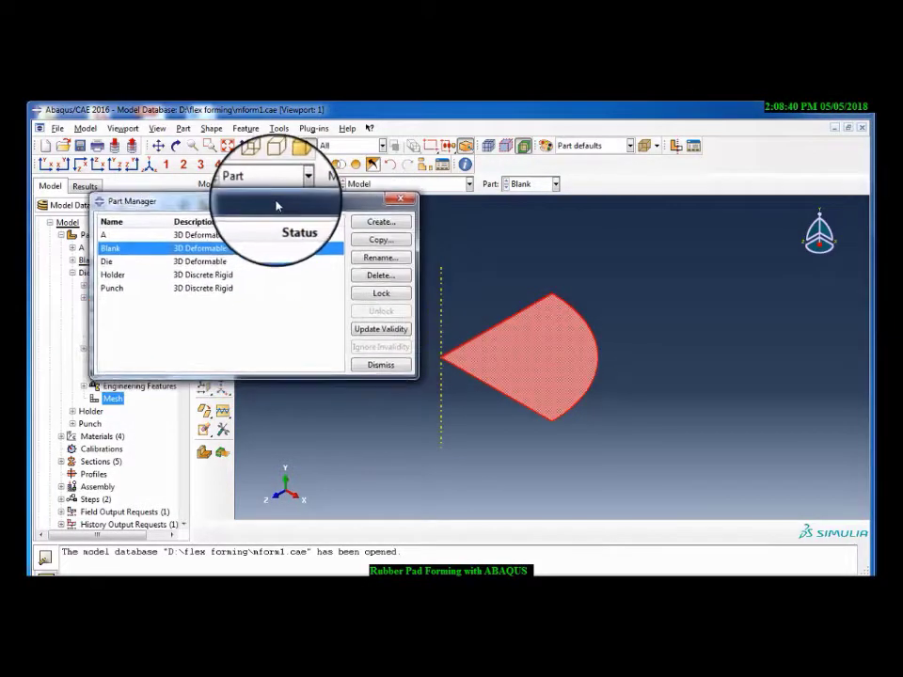
click(240, 260)
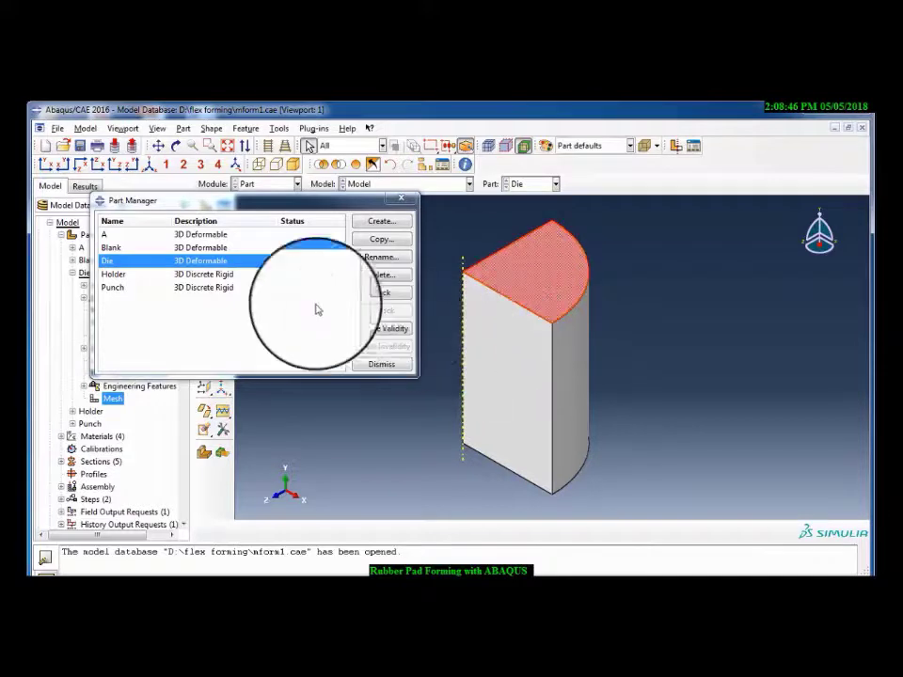
click(214, 277)
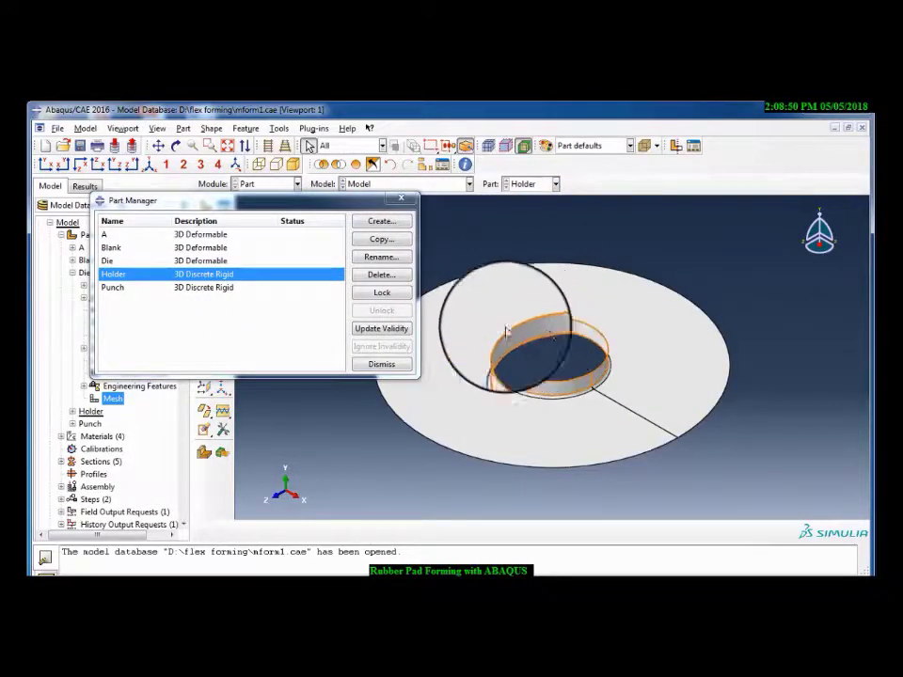
click(219, 288)
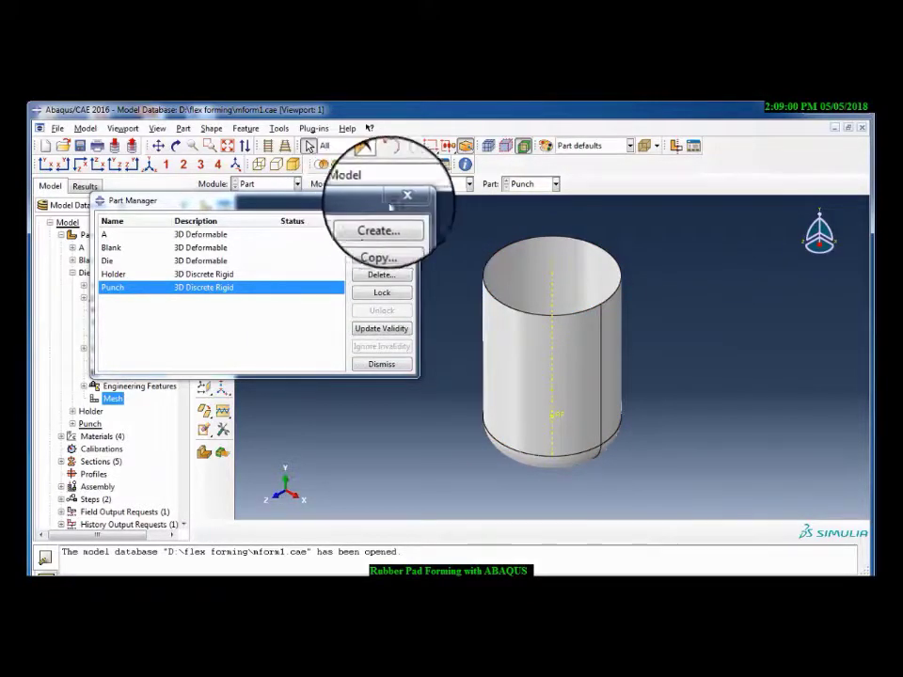
click(402, 199)
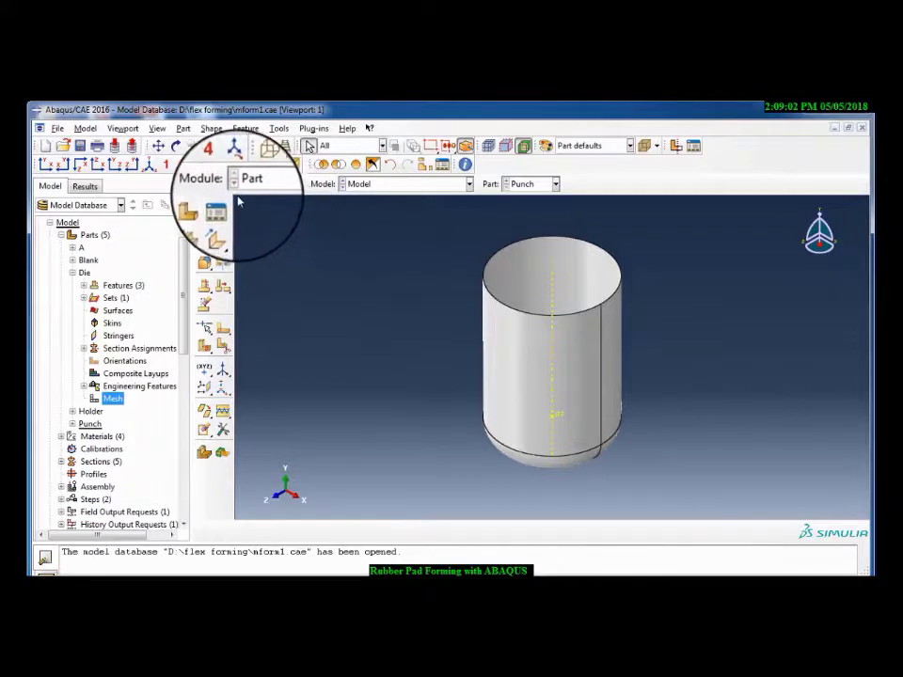
scroll(236, 191, down, 1)
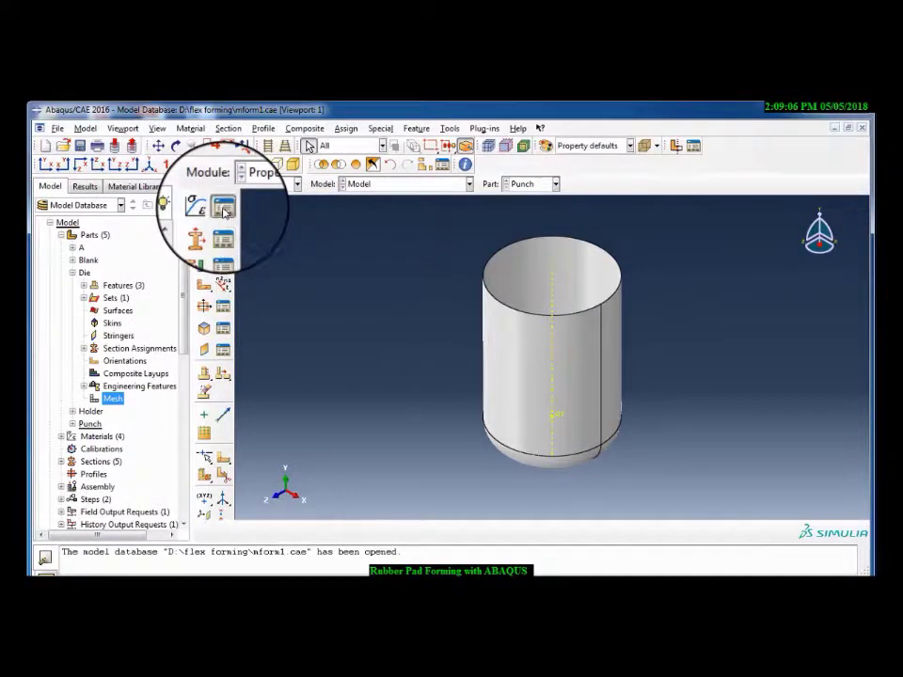
Open the Material Manager with the Blank part displayed
click(224, 210)
drag(310, 207, 253, 207)
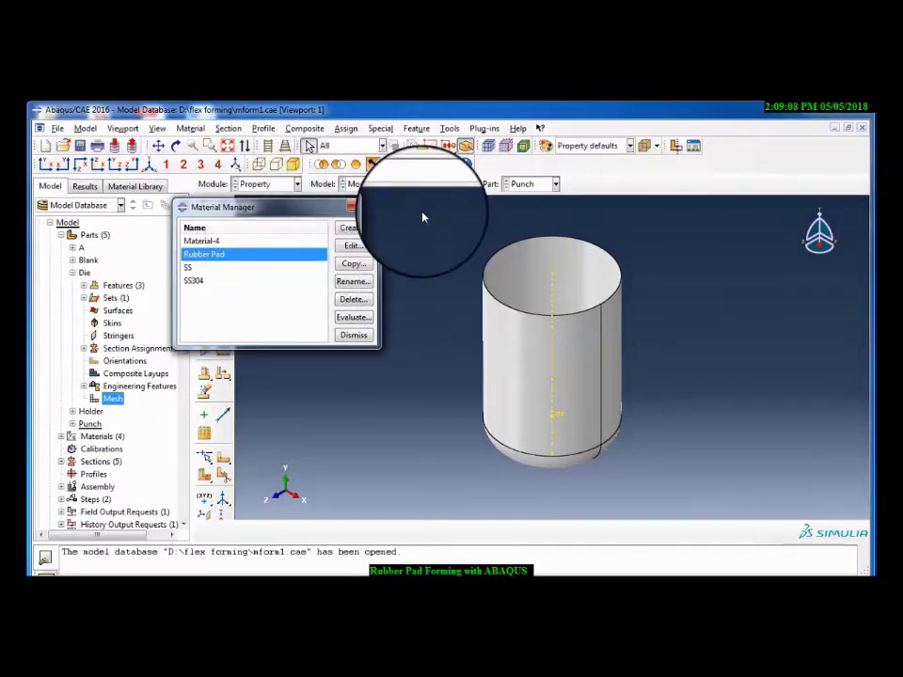
click(523, 184)
click(519, 208)
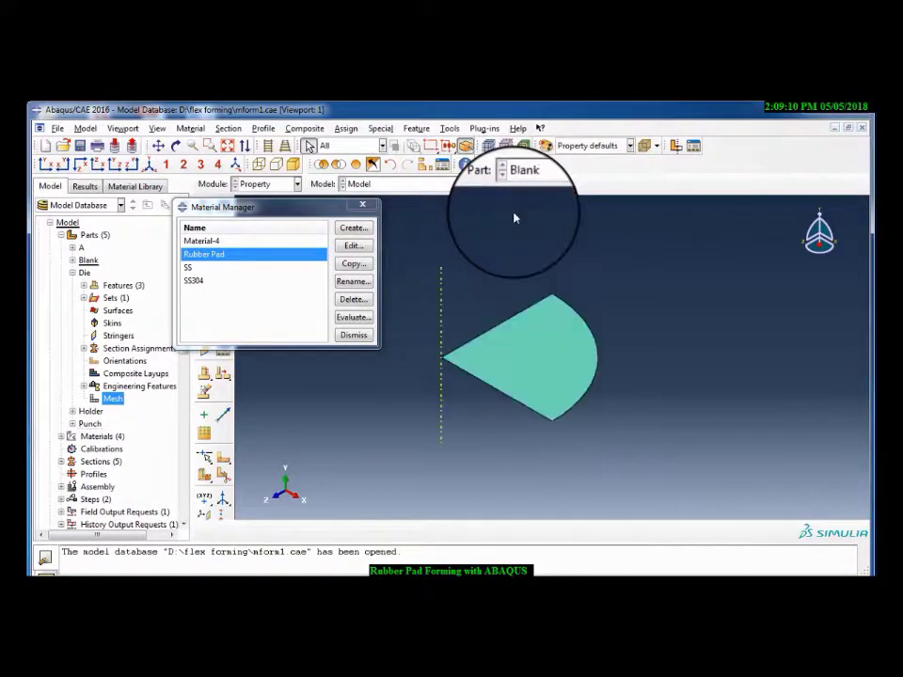
Review SS304's density, elastic, plastic hardening and Potential anisotropy ratios
click(193, 281)
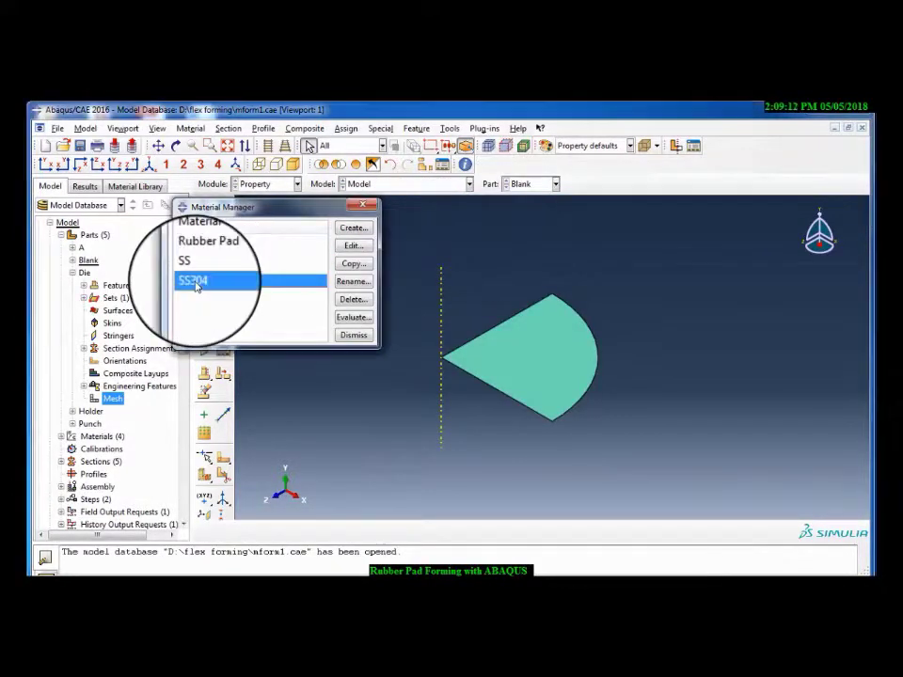
click(348, 249)
drag(324, 132, 263, 129)
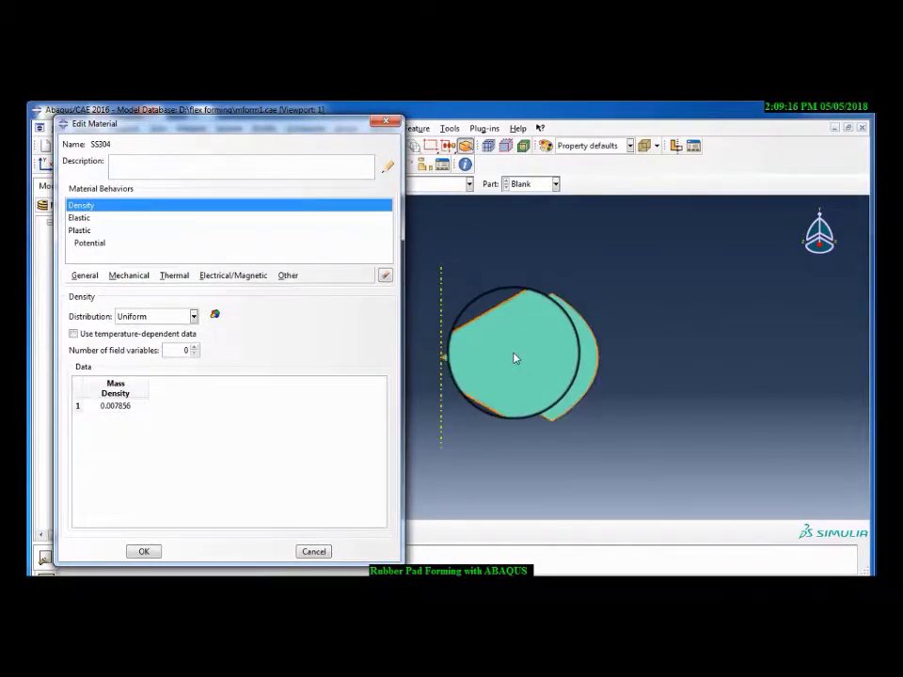
click(79, 218)
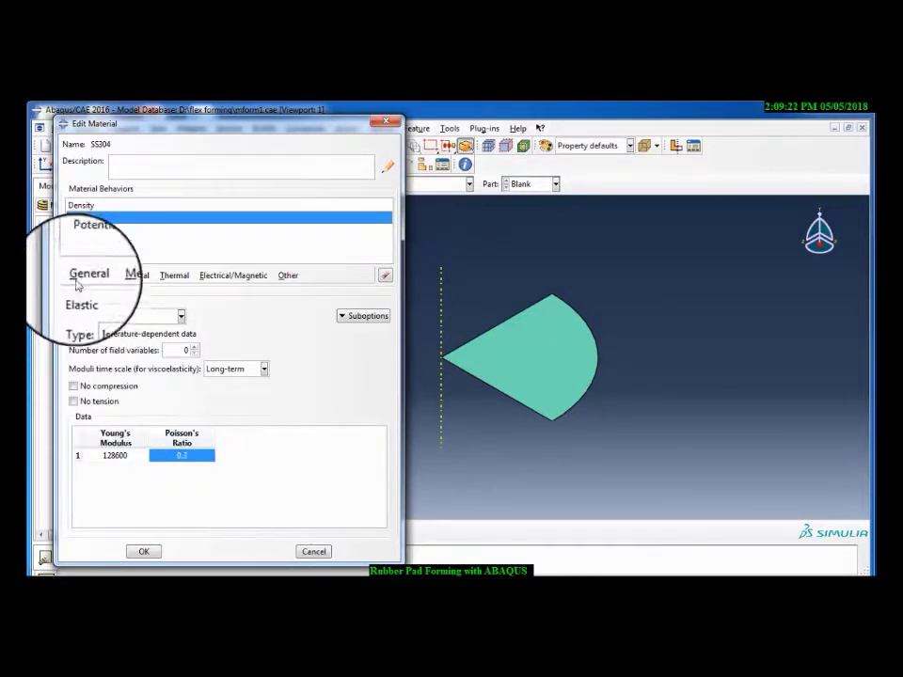
click(77, 233)
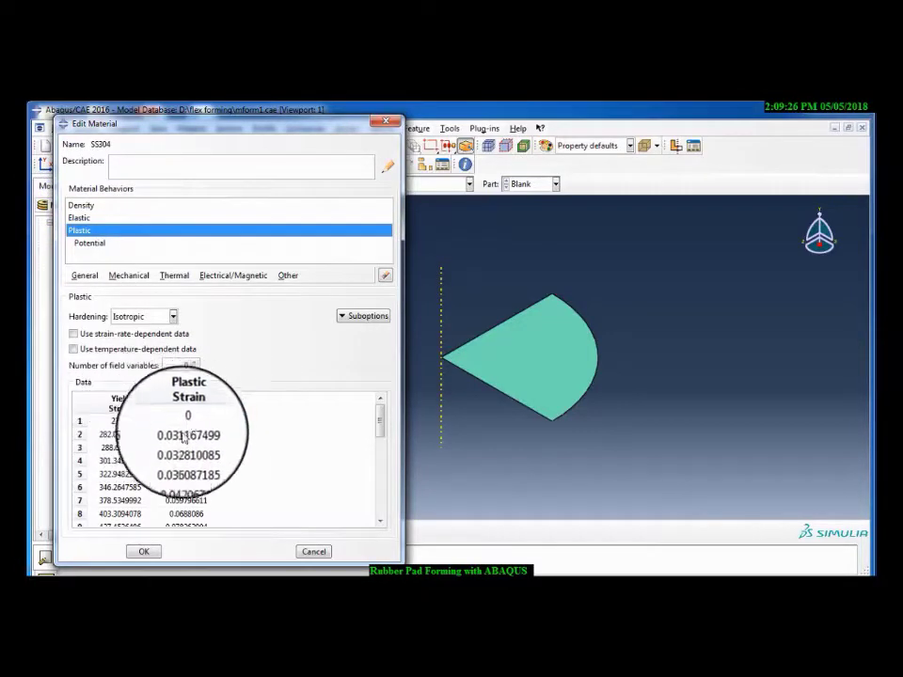
click(92, 244)
click(362, 316)
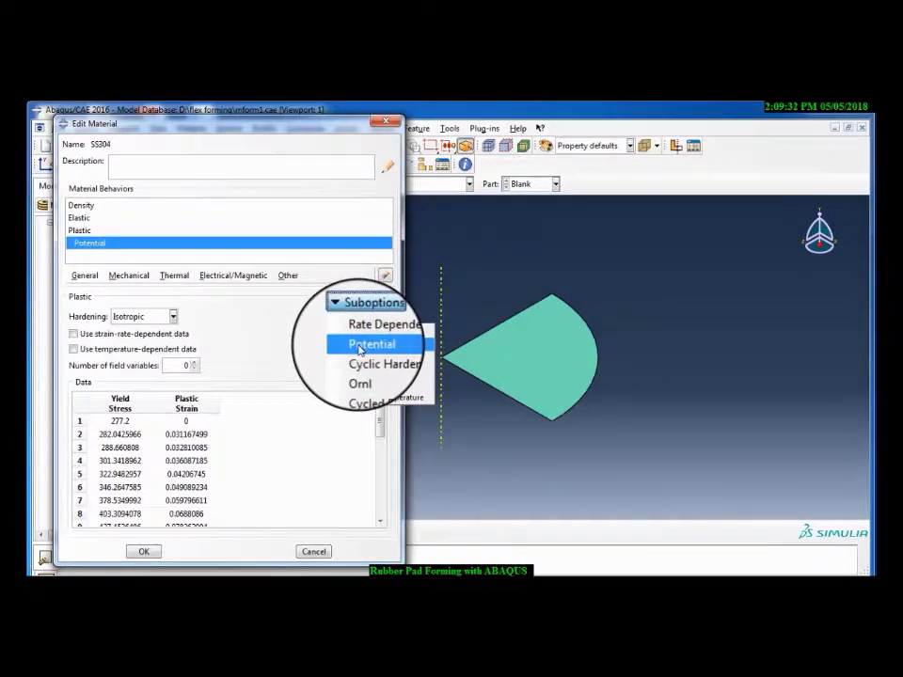
click(360, 345)
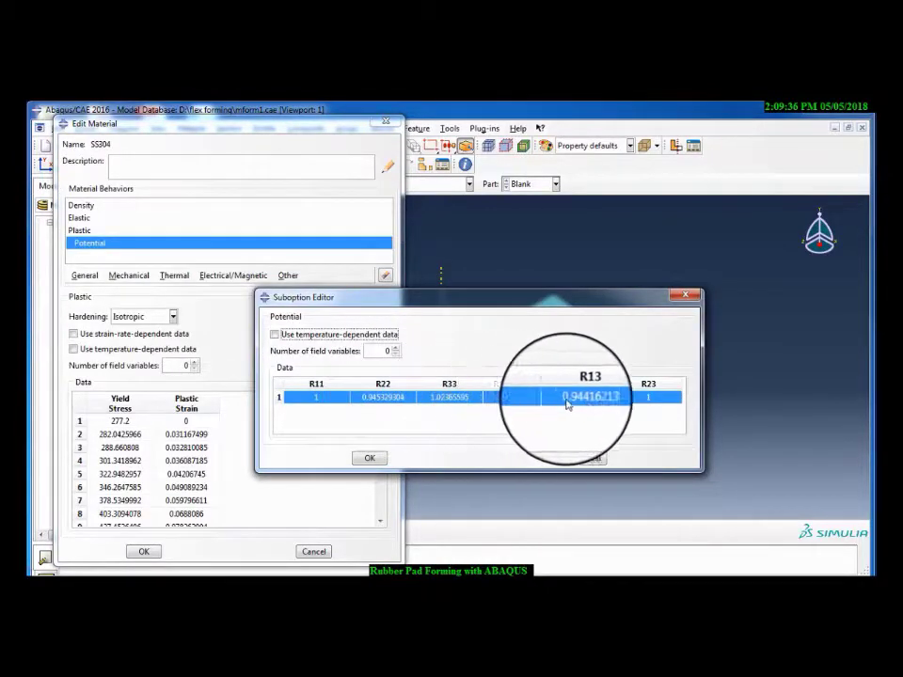
click(367, 460)
click(144, 551)
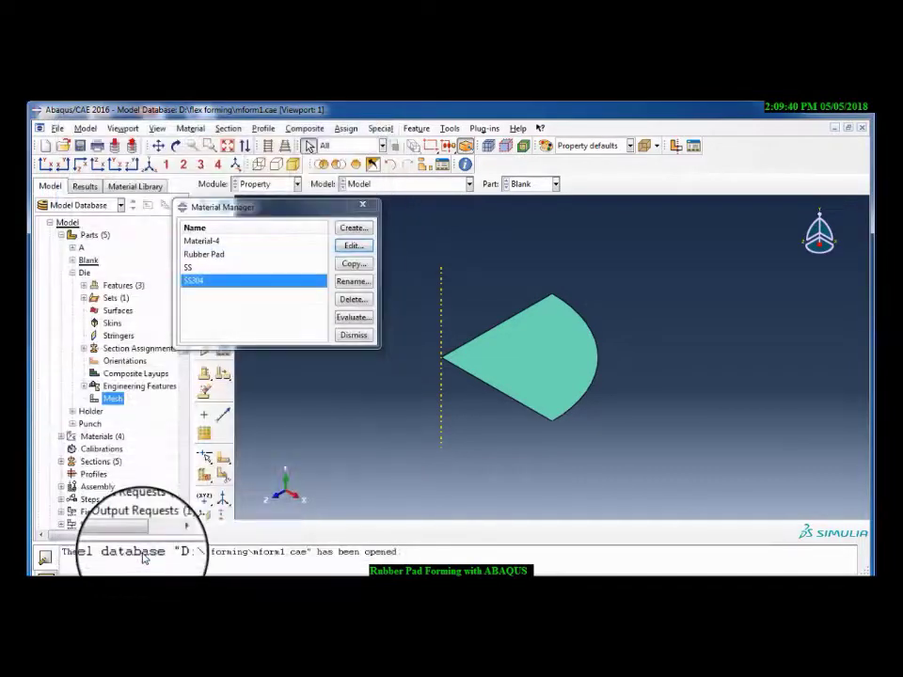
With the Die part shown, review Rubber Pad's hyperelastic coefficients, then close the manager
click(506, 188)
click(201, 255)
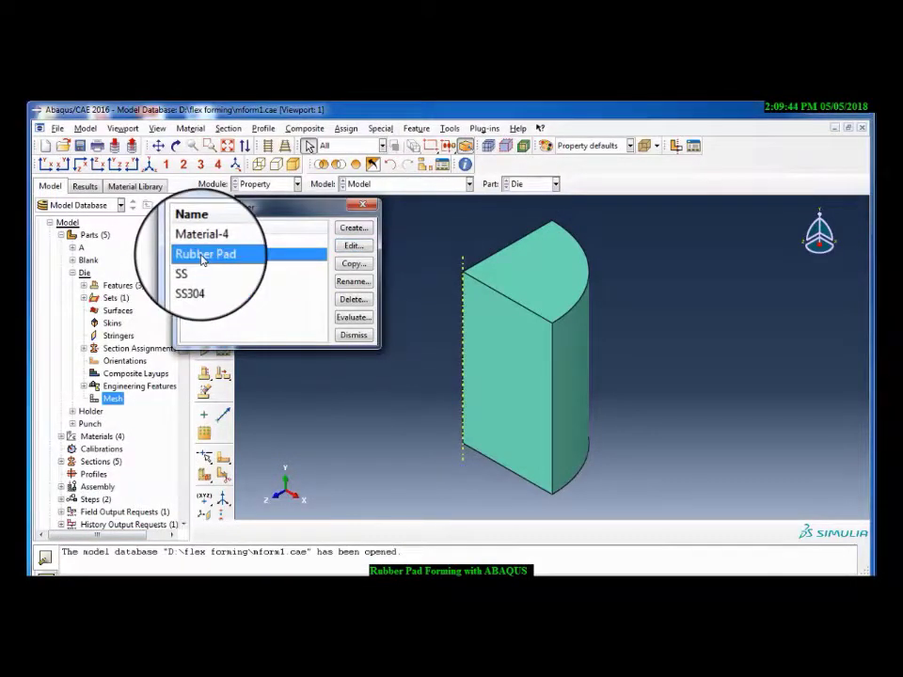
double_click(201, 256)
click(90, 220)
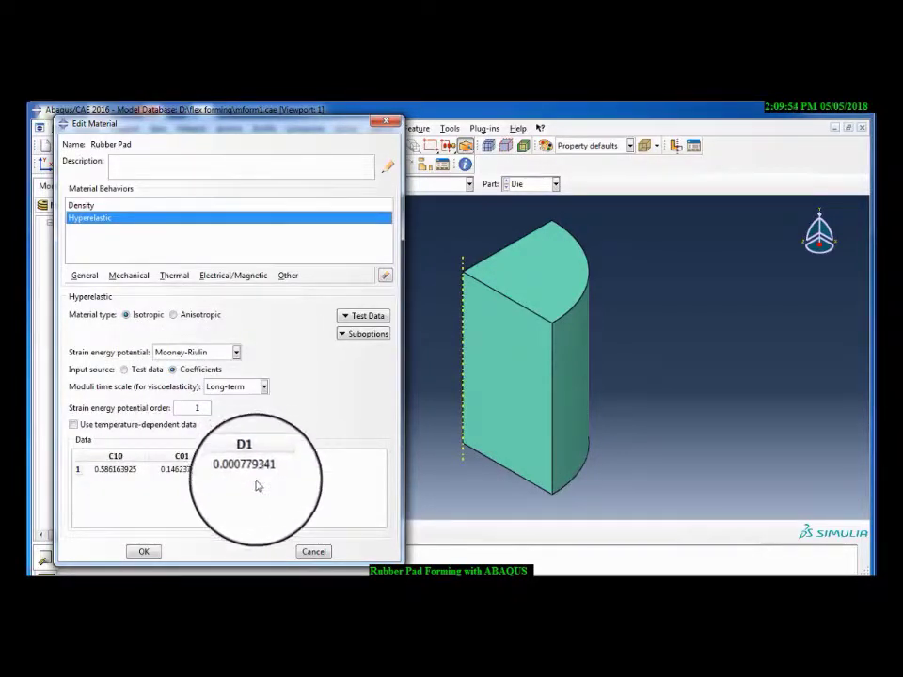
click(144, 554)
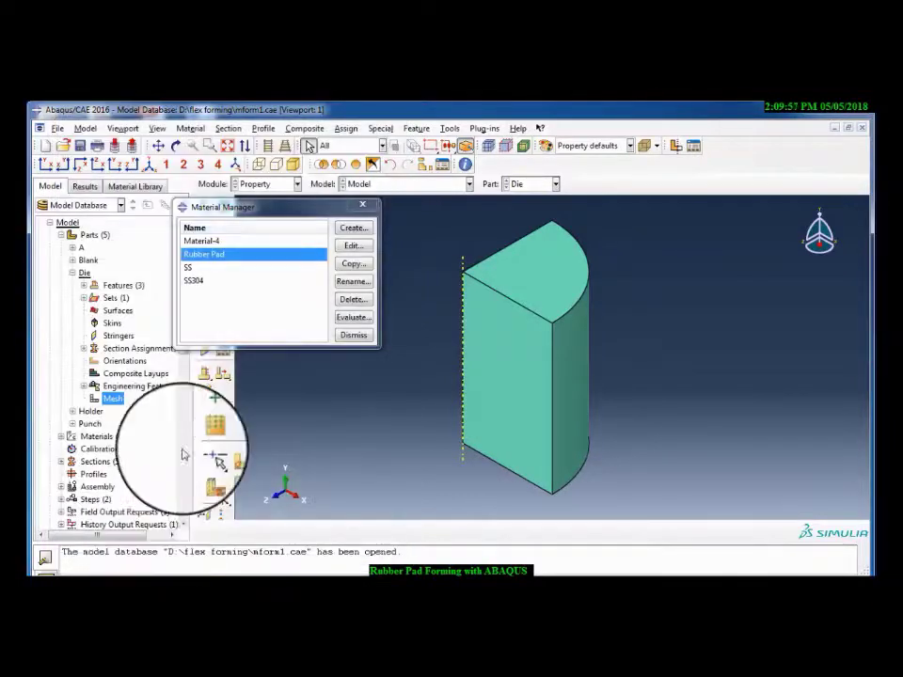
click(359, 207)
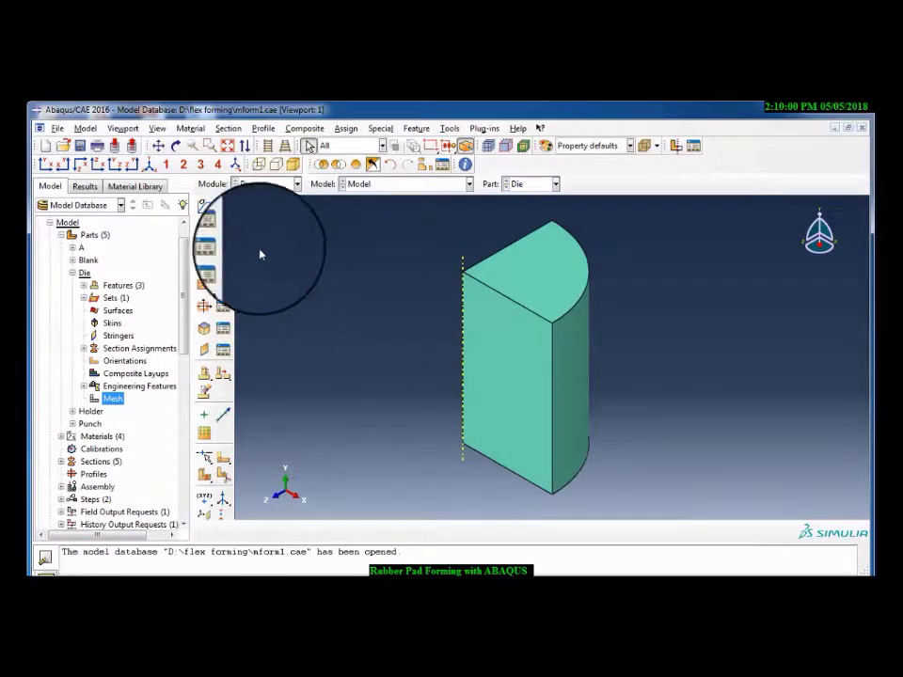
Confirm the Blank shell section uses 0.1 thickness and SS304 material
click(222, 248)
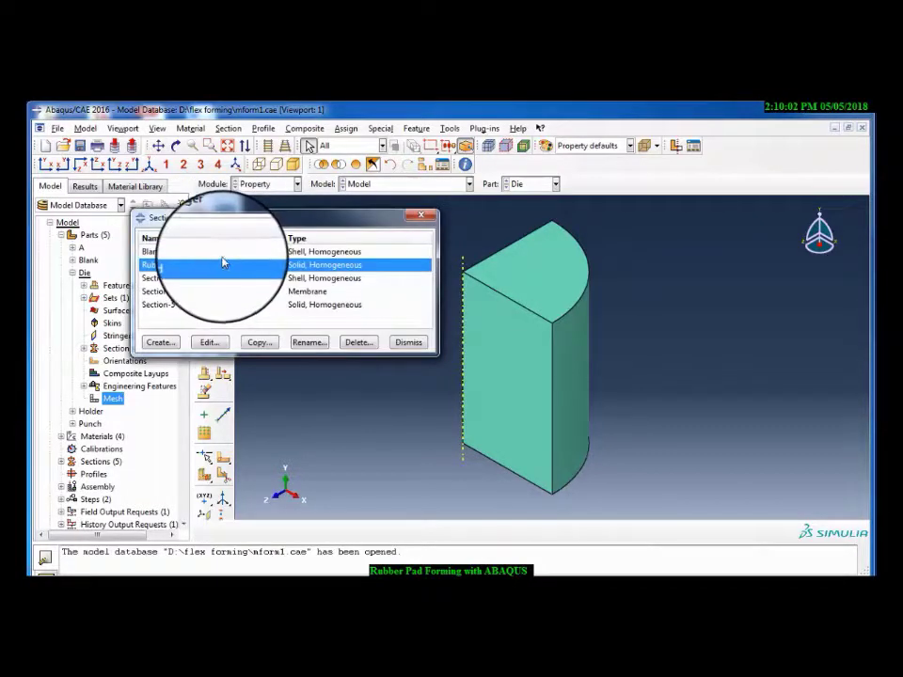
click(226, 254)
double_click(226, 256)
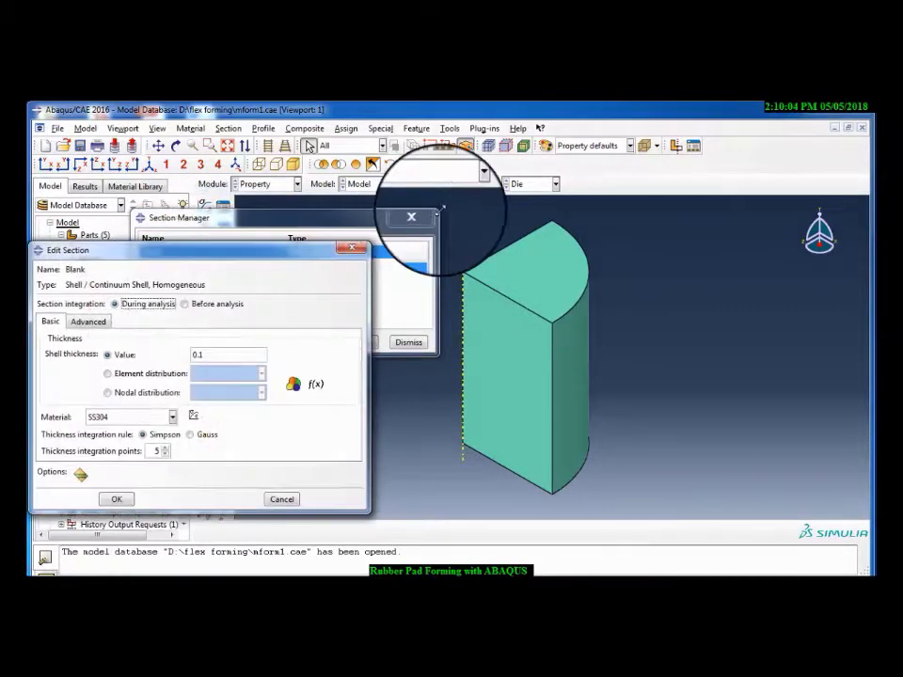
scroll(508, 186, up, 1)
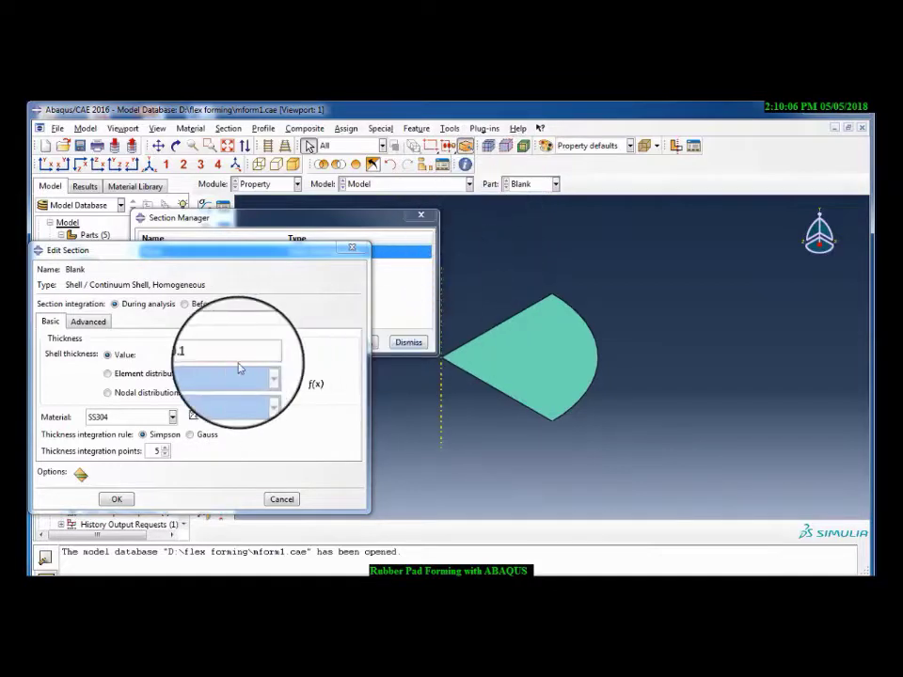
drag(211, 354, 188, 355)
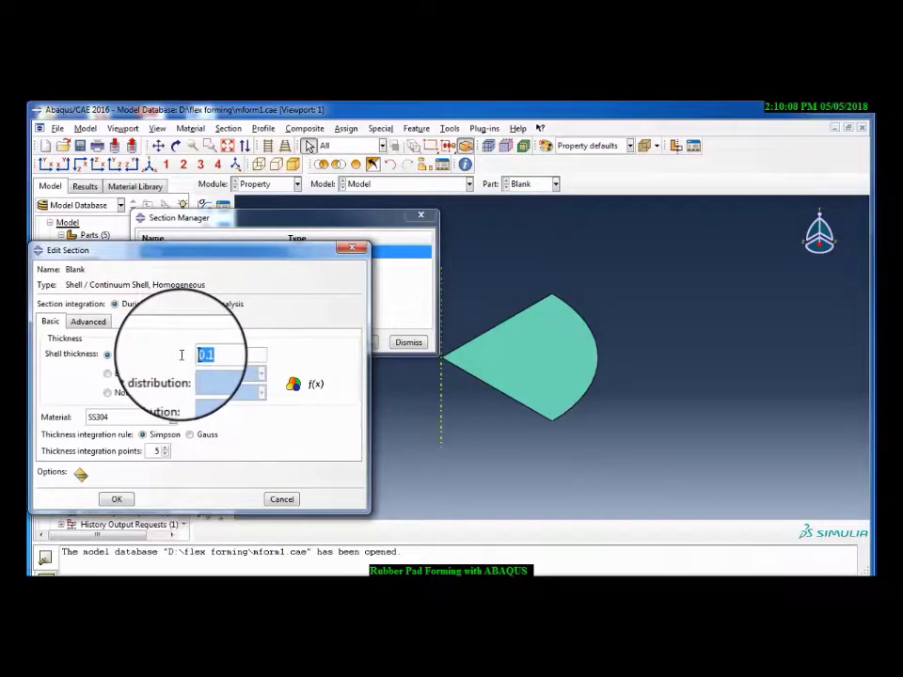
click(113, 423)
click(75, 425)
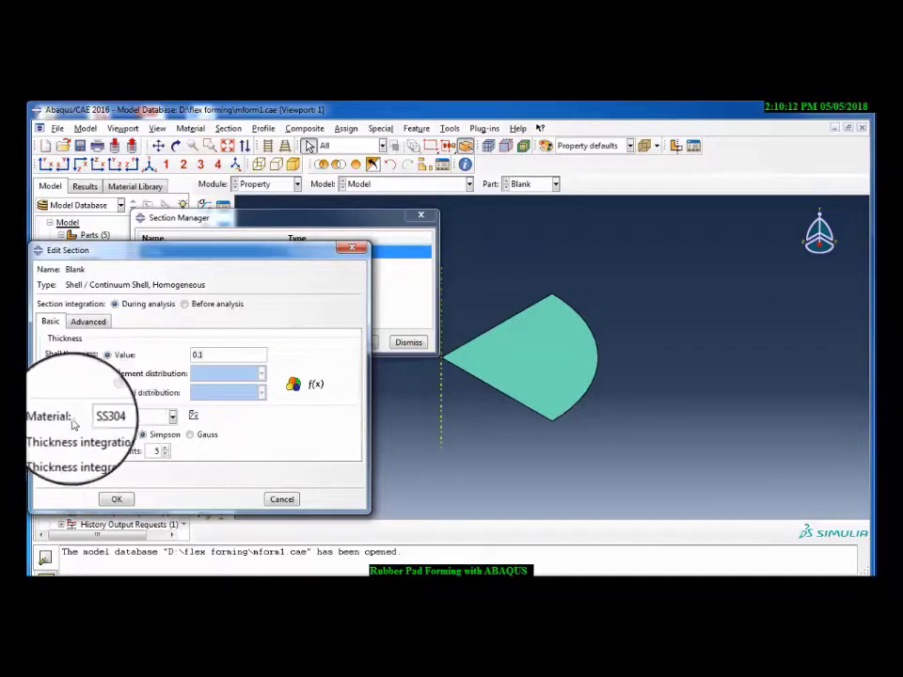
click(116, 499)
Confirm the Rubber Pad section settings and close the Section Manager
double_click(165, 264)
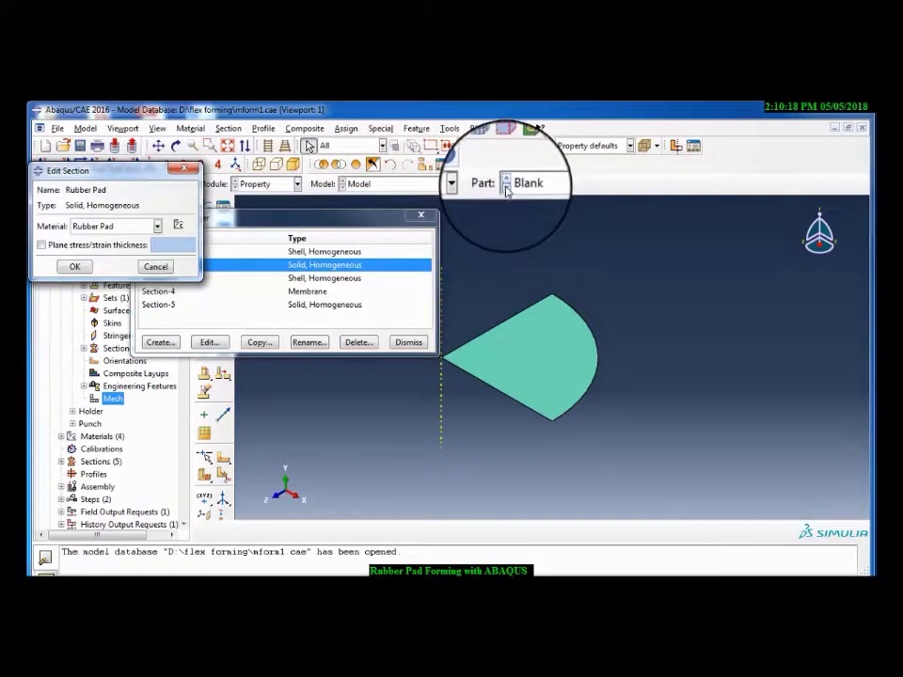
scroll(505, 184, down, 1)
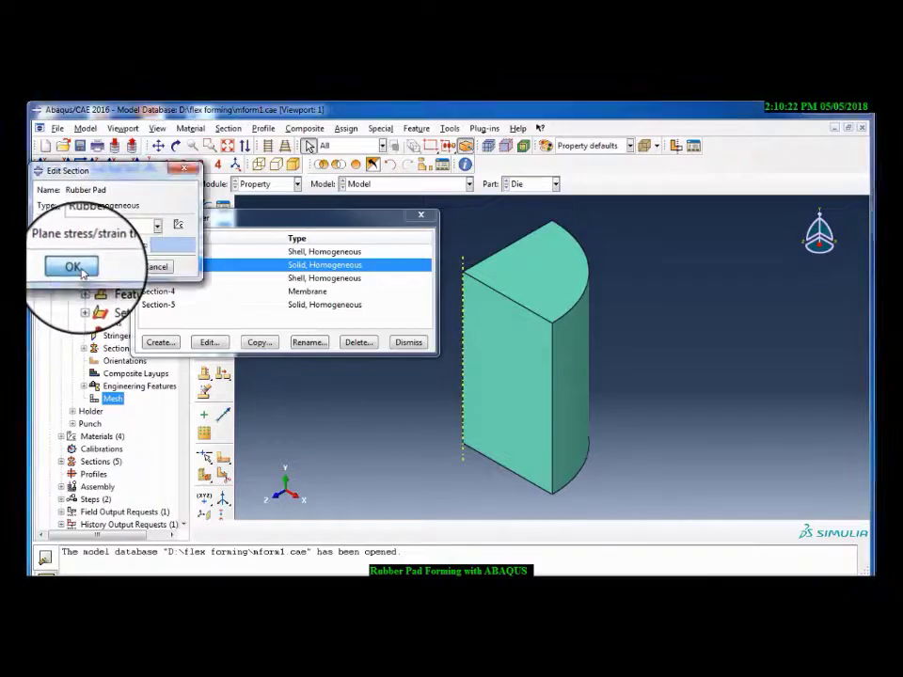
click(58, 266)
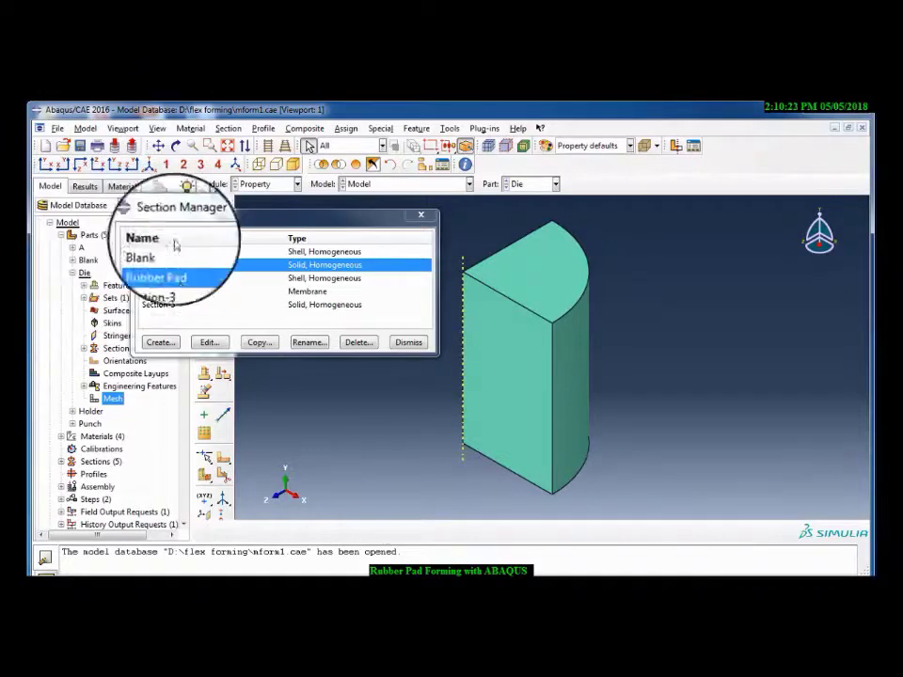
click(410, 343)
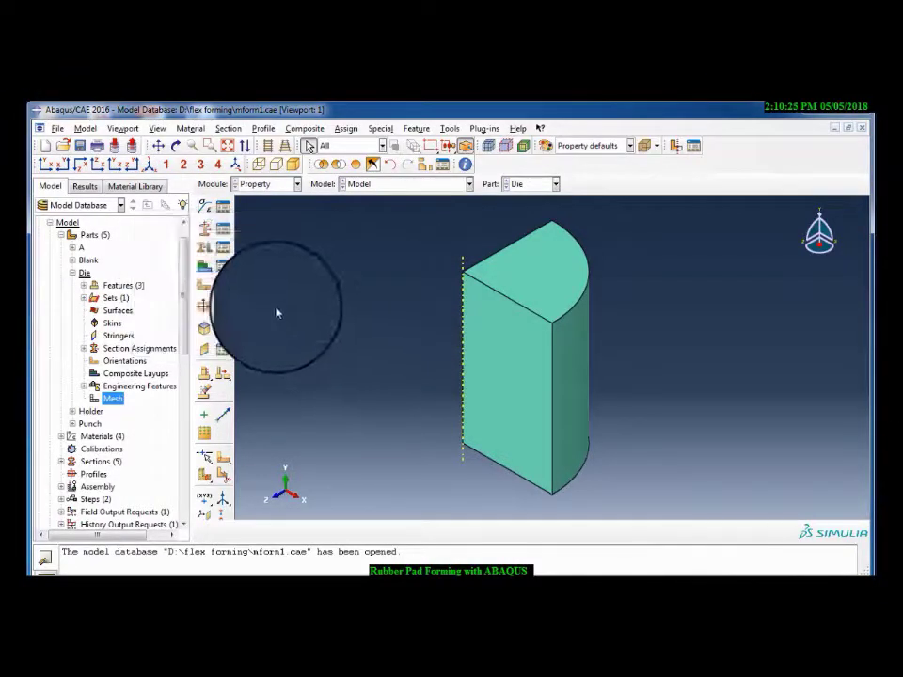
Check the Die and Blank section assignments, then display the Punch part
click(224, 250)
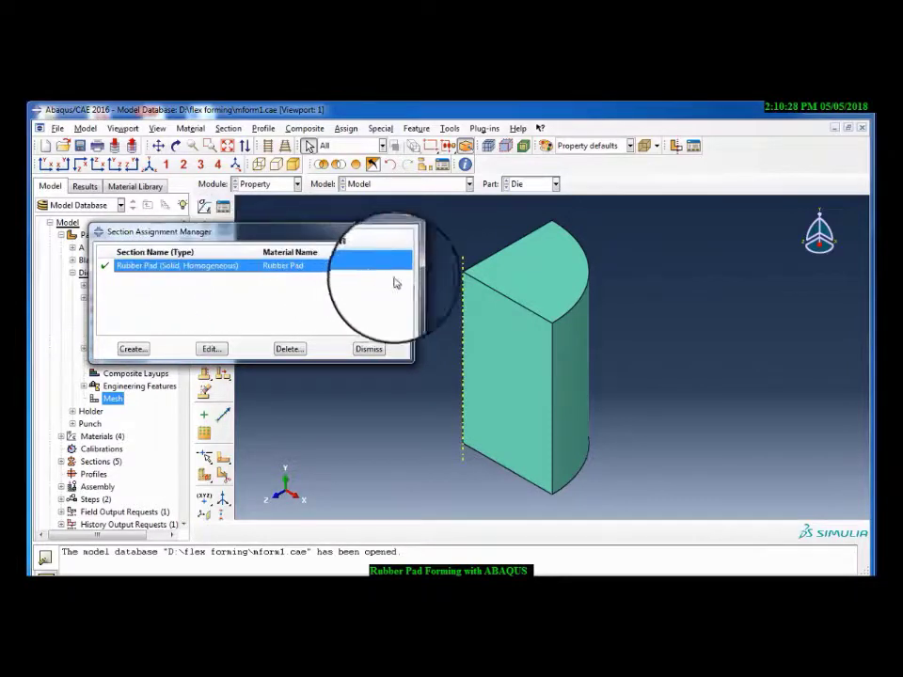
click(363, 351)
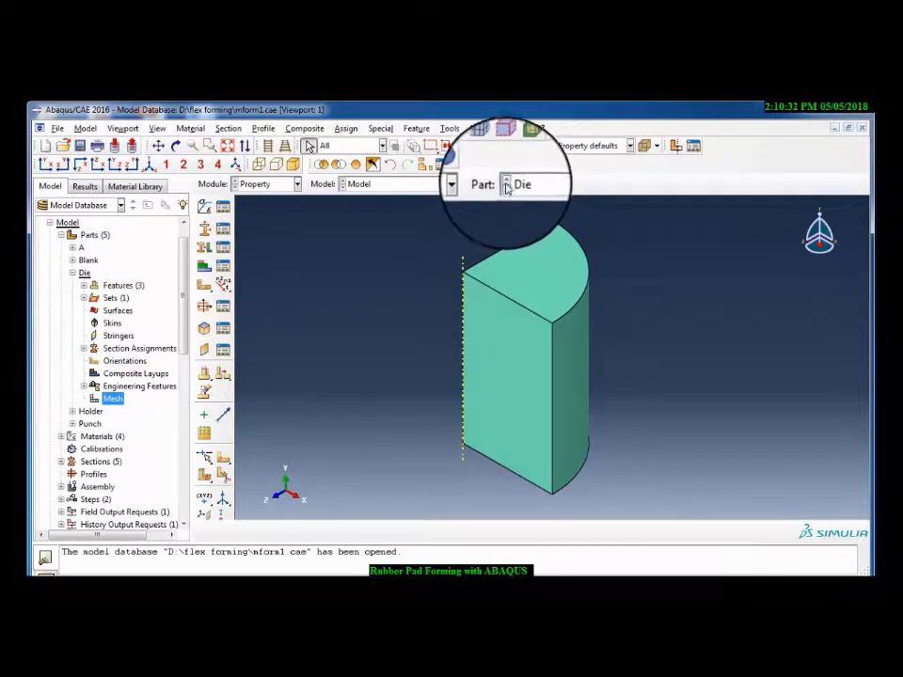
click(505, 181)
ctrl+alt+drag(513, 306, 518, 339)
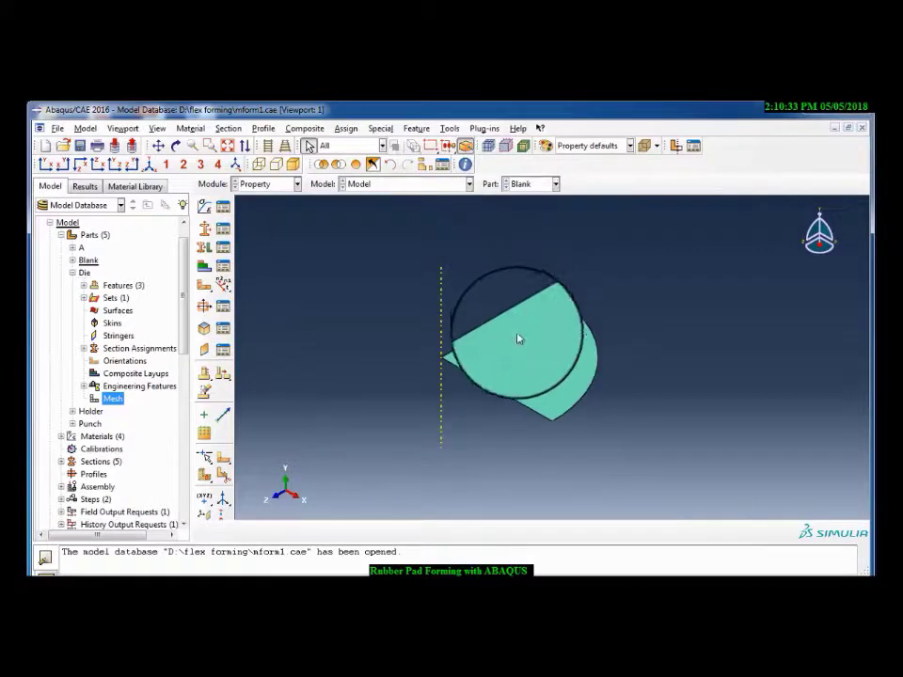
click(223, 254)
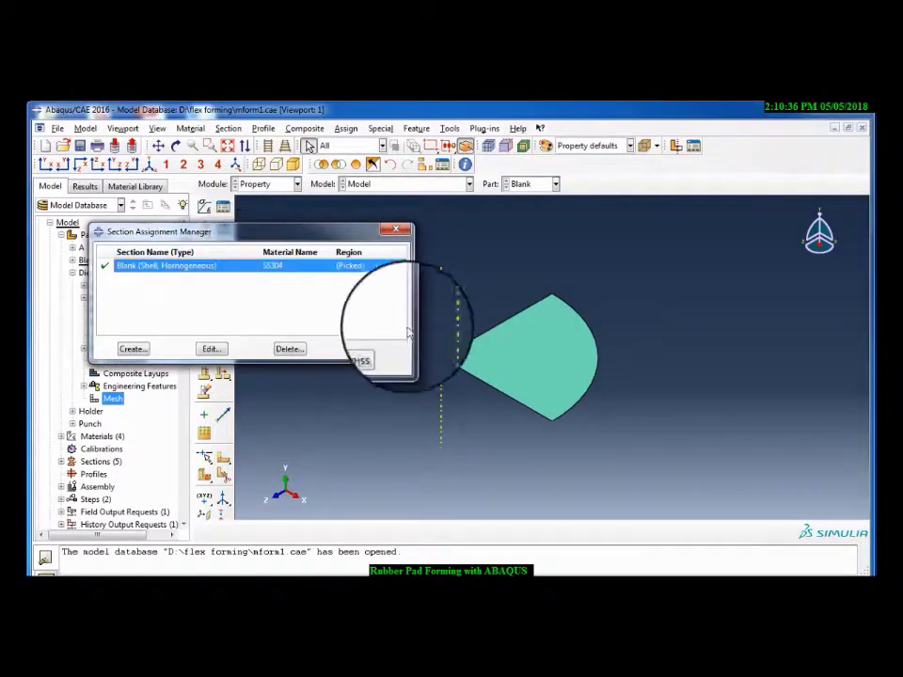
click(368, 349)
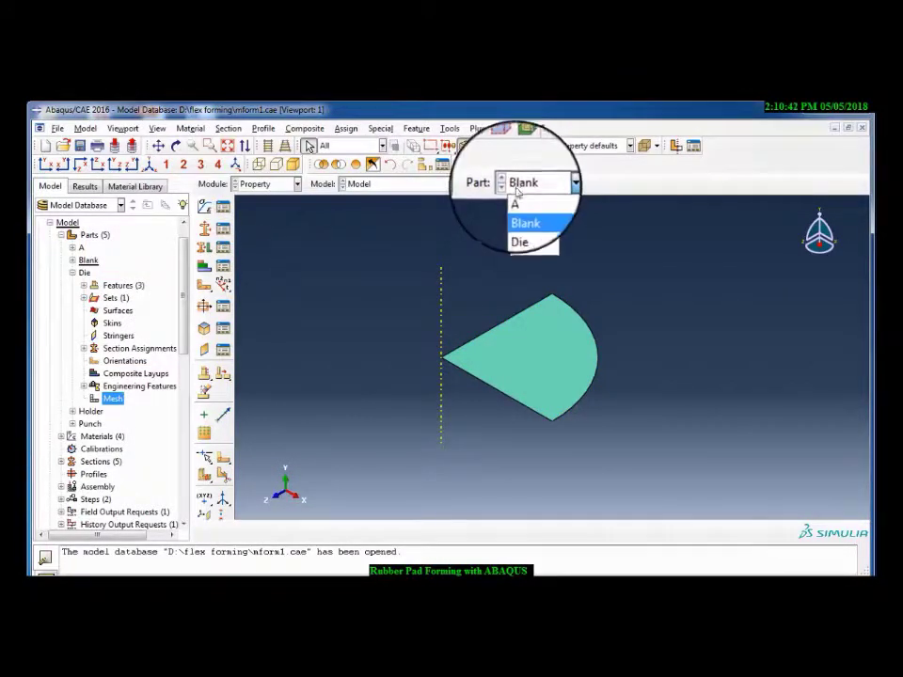
click(522, 247)
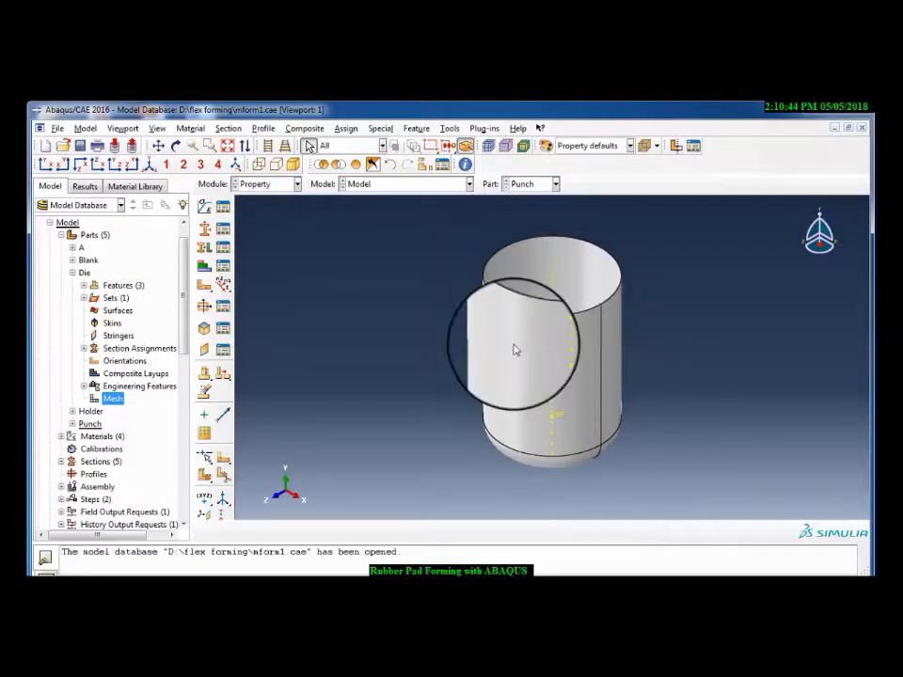
View the assembly front-on and auto-fitted, and preview instancing parts A through Punch
click(236, 189)
click(263, 229)
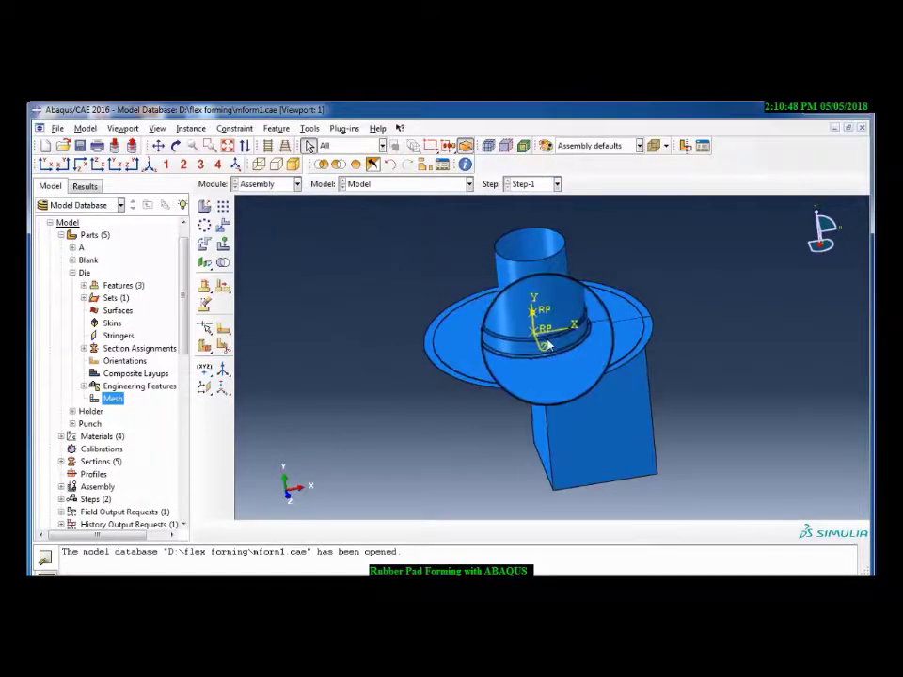
click(164, 168)
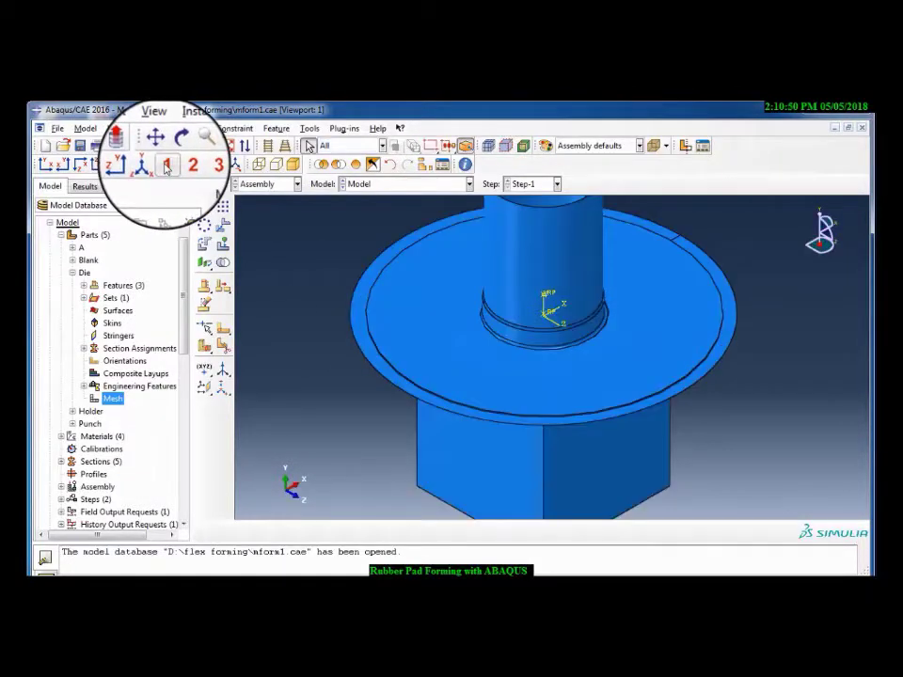
click(230, 153)
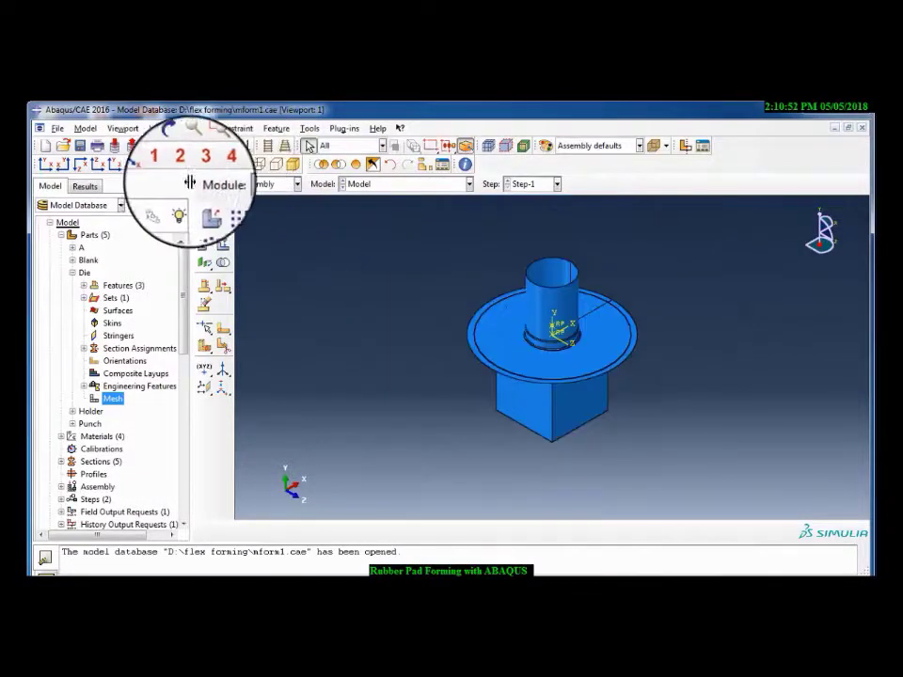
click(150, 166)
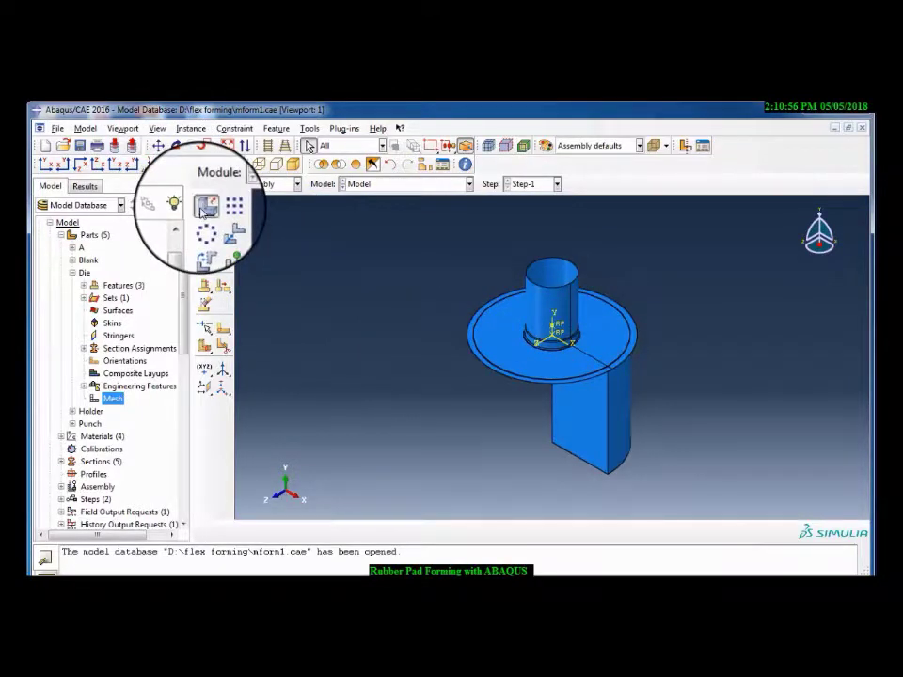
click(203, 208)
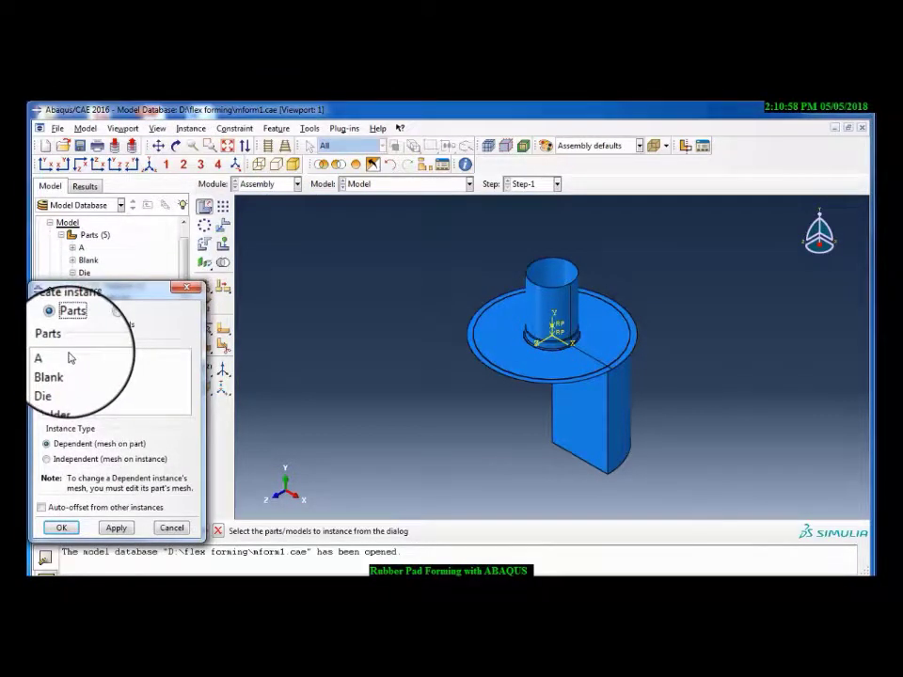
drag(69, 362, 65, 406)
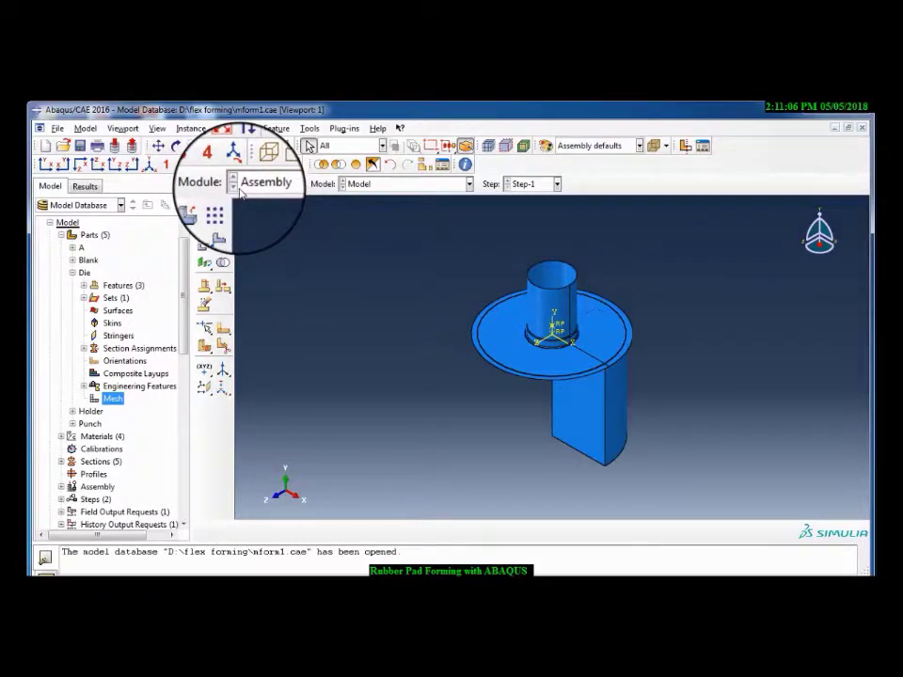
click(241, 188)
Check Step-1: 0.4 time period, Quasi-static, 10000 increments, 0.001 initial increment
click(237, 191)
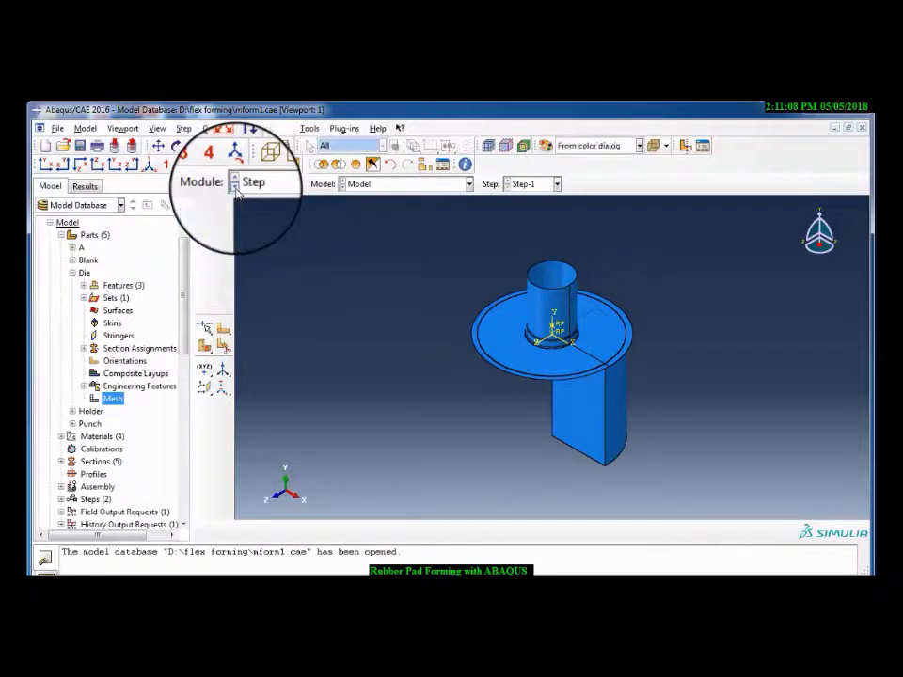
click(223, 206)
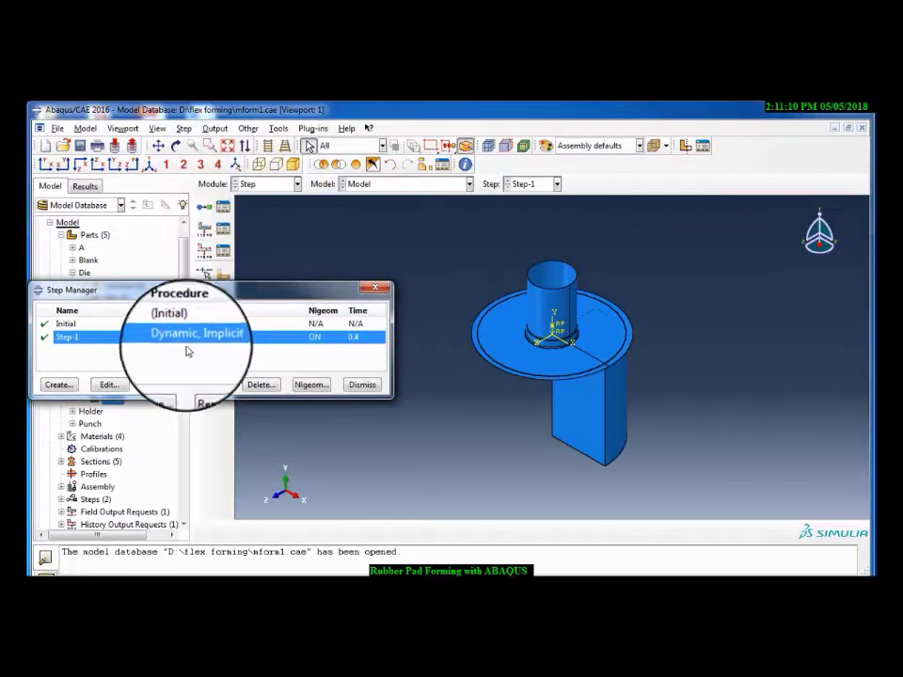
click(109, 384)
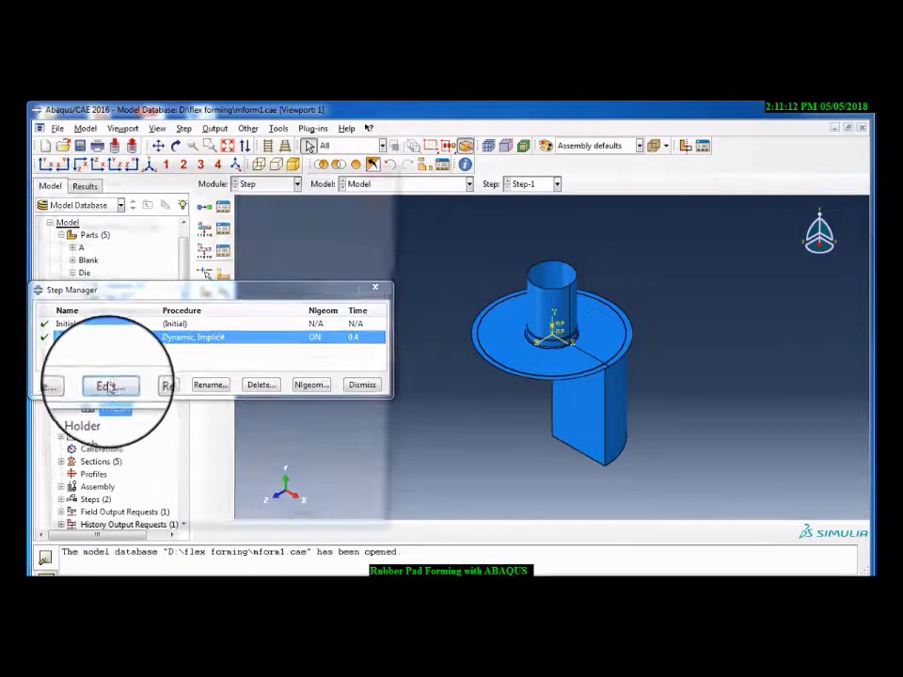
double_click(77, 265)
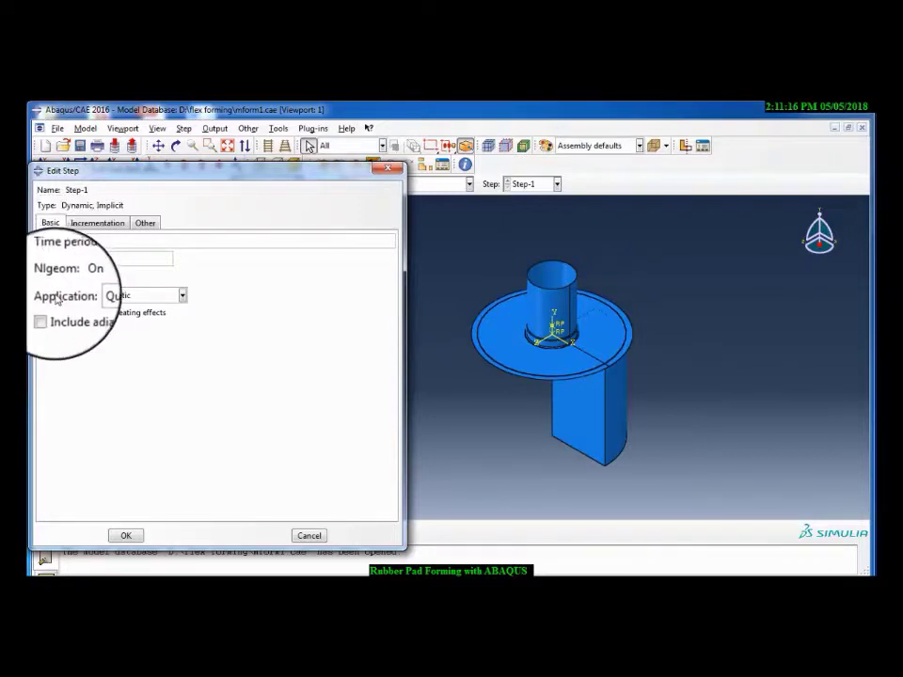
click(98, 297)
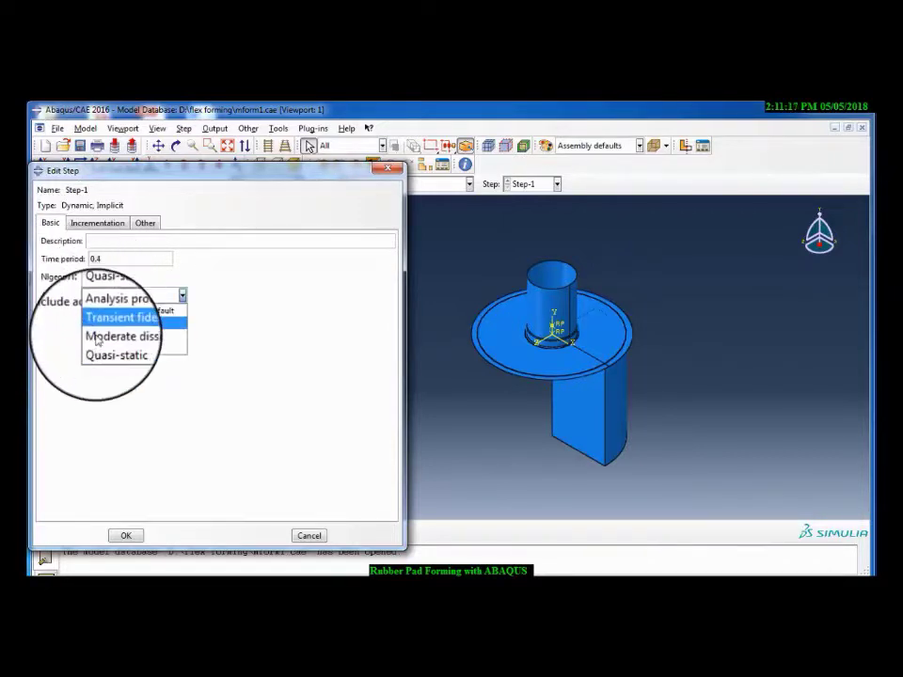
click(84, 227)
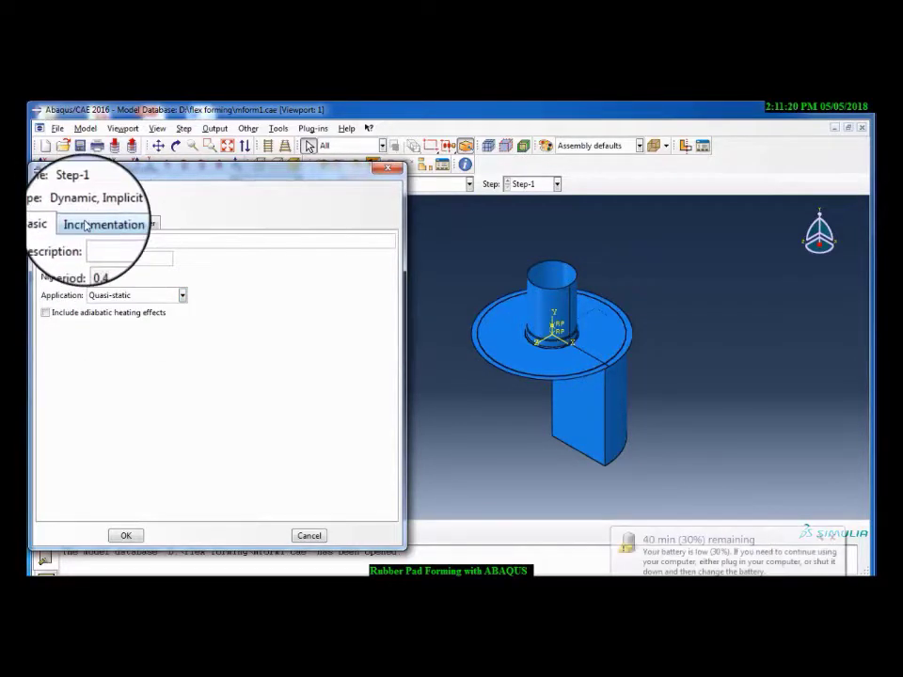
click(98, 224)
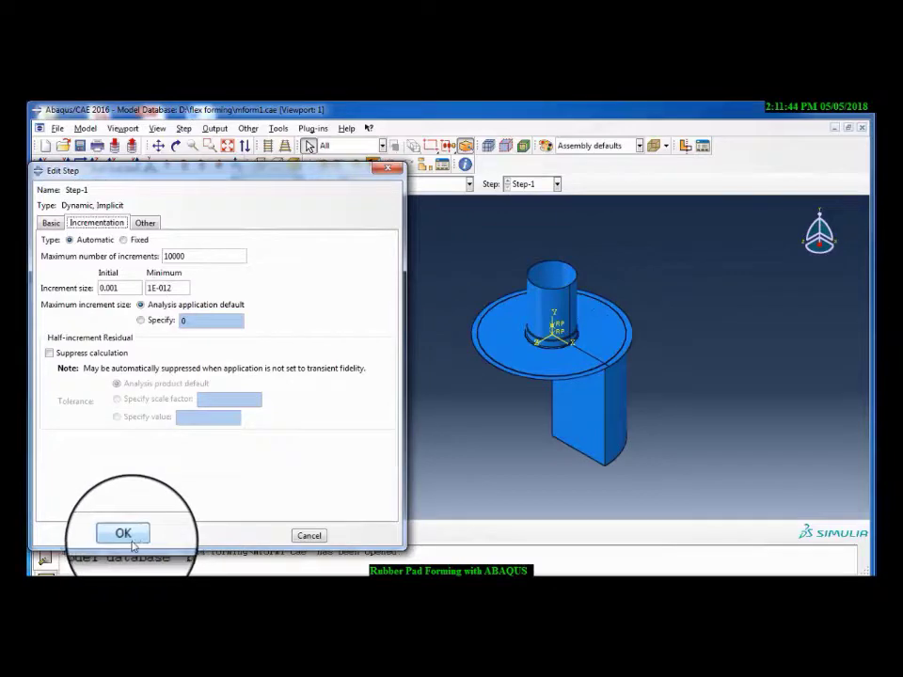
click(309, 535)
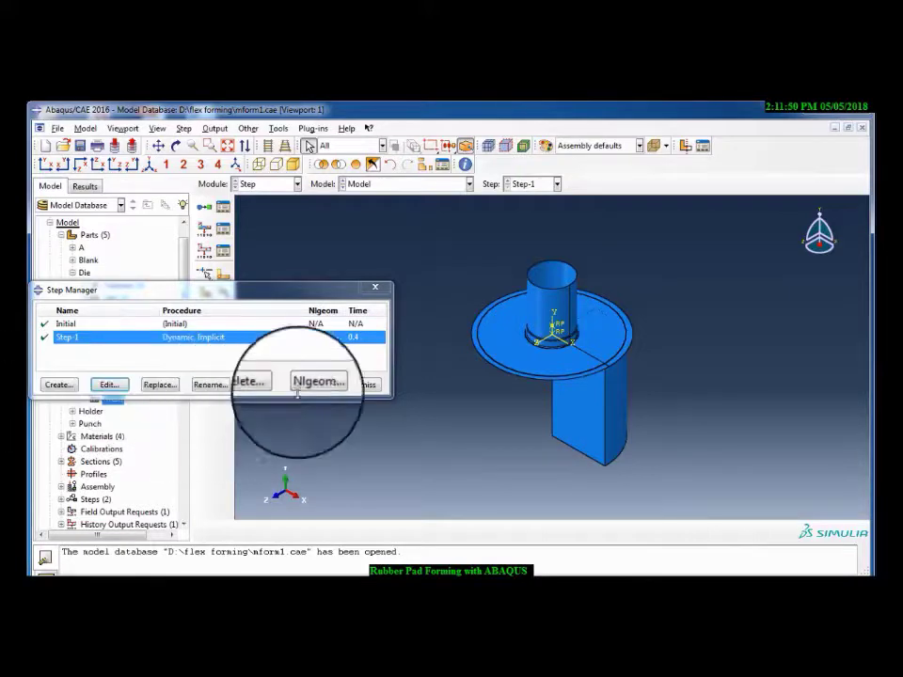
click(363, 385)
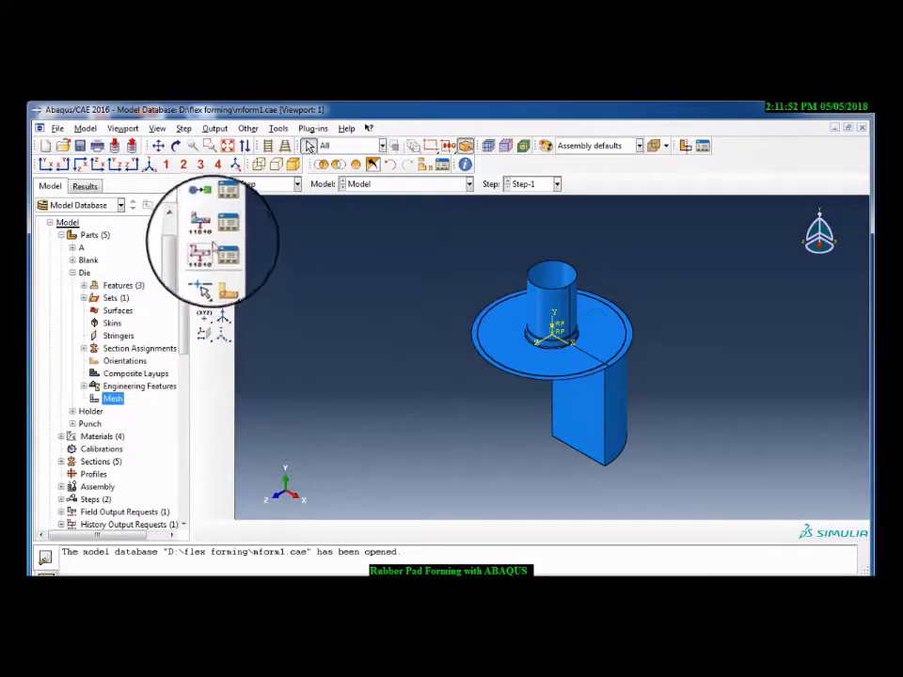
Confirm F-Output-1 includes section thickness STH and close the field output manager
click(223, 228)
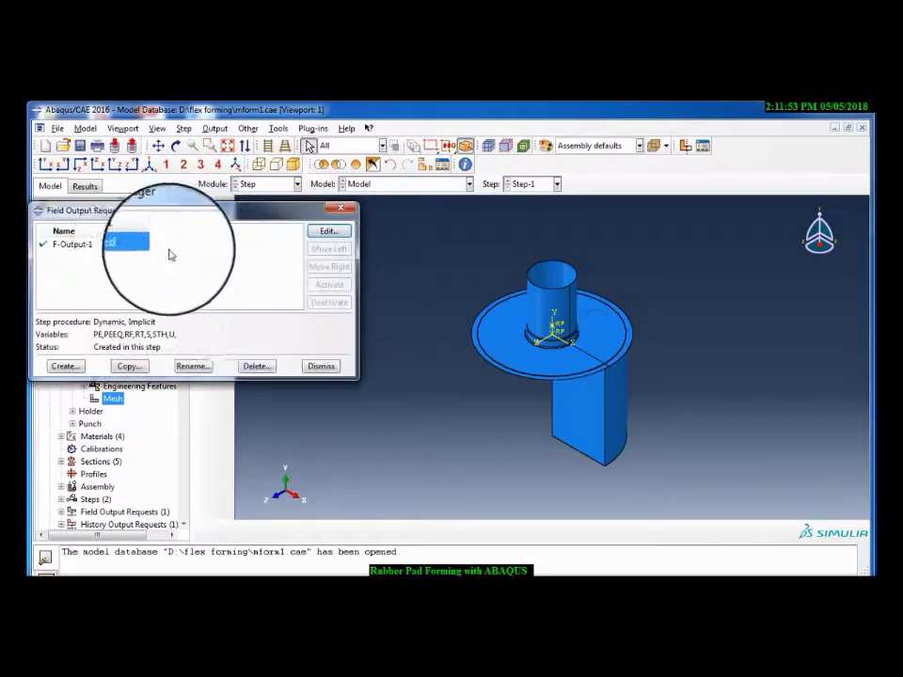
click(328, 232)
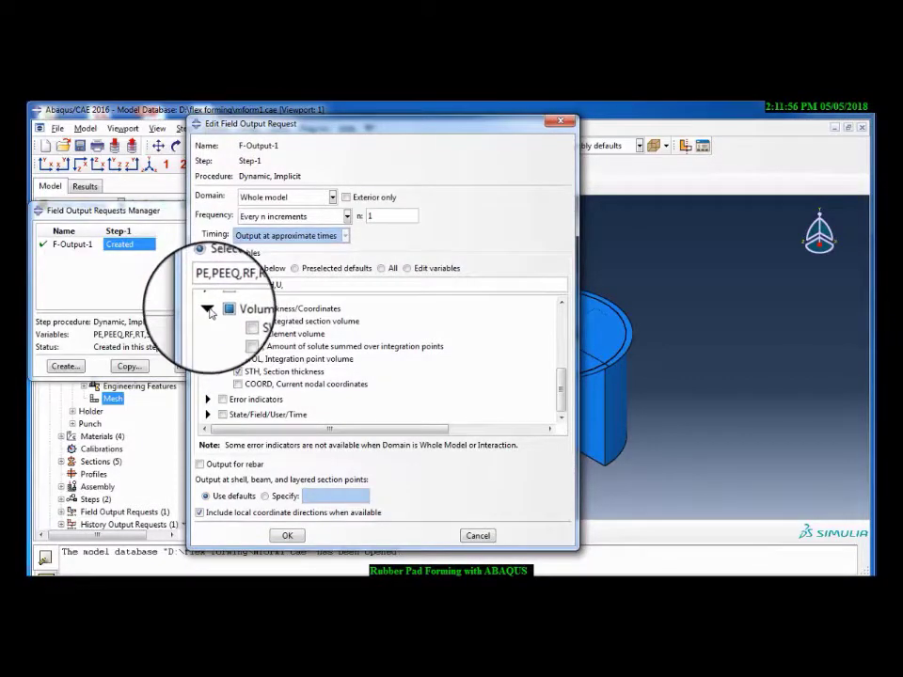
click(208, 309)
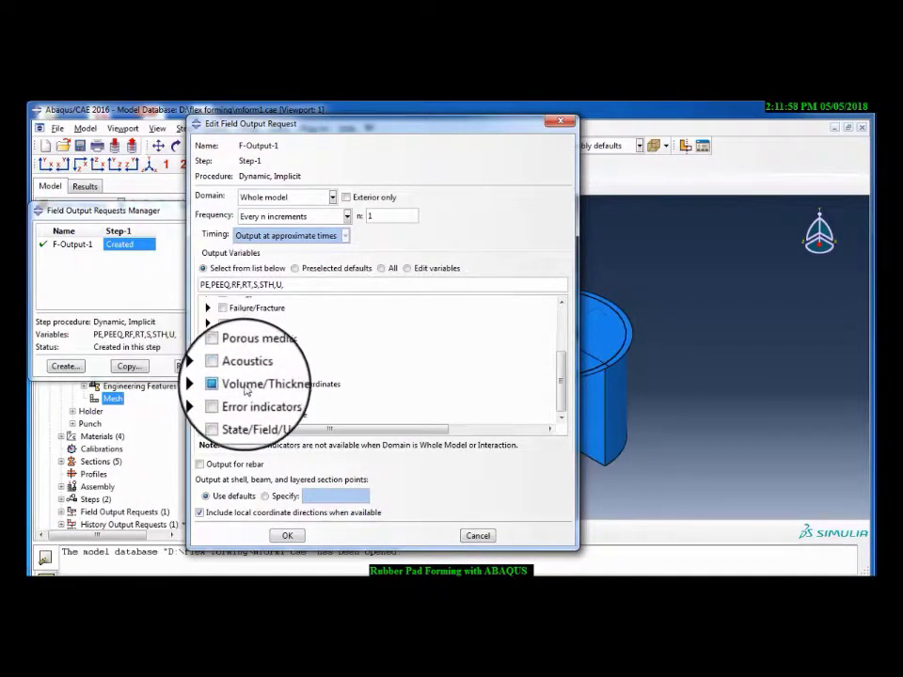
click(209, 387)
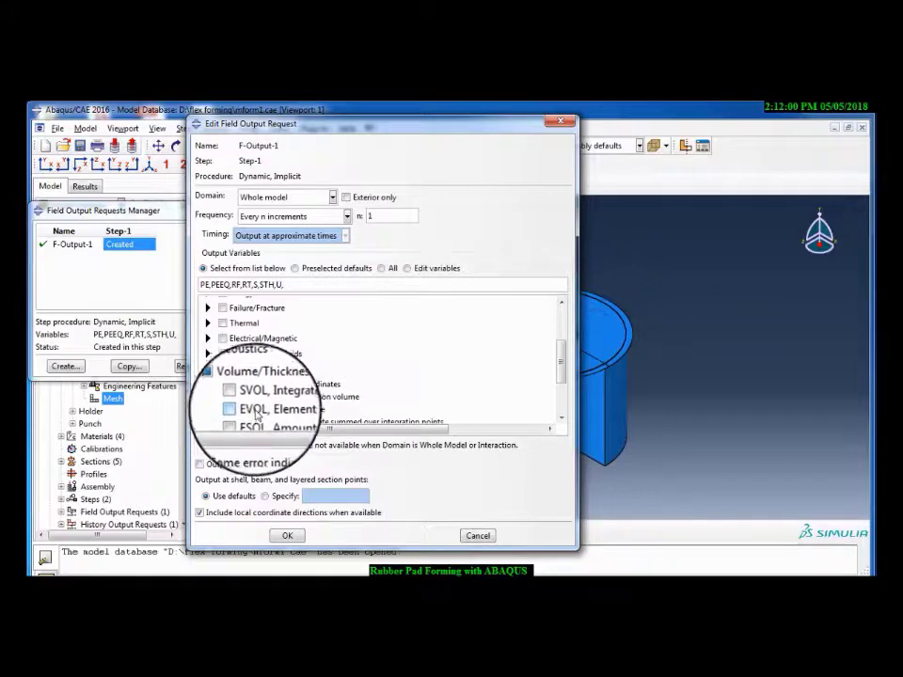
scroll(235, 376, down, 3)
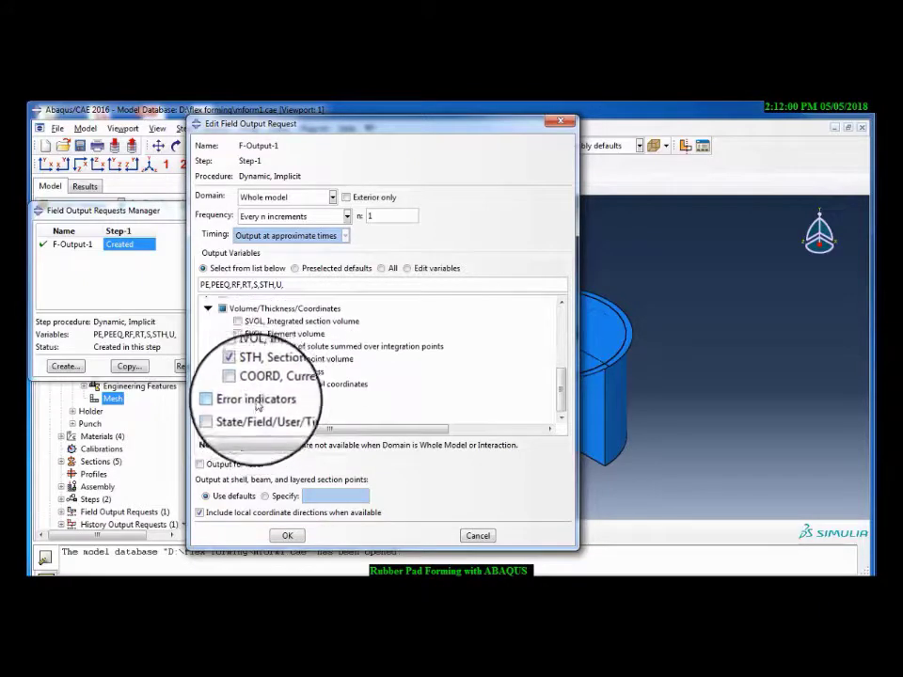
click(209, 311)
scroll(226, 311, up, 3)
scroll(234, 312, up, 1)
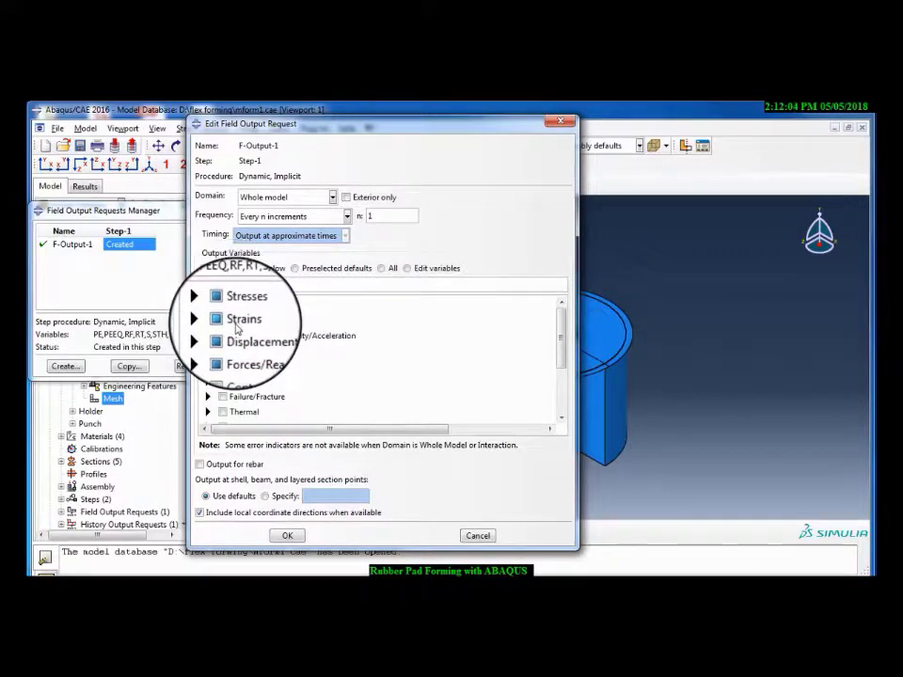
click(287, 536)
click(323, 366)
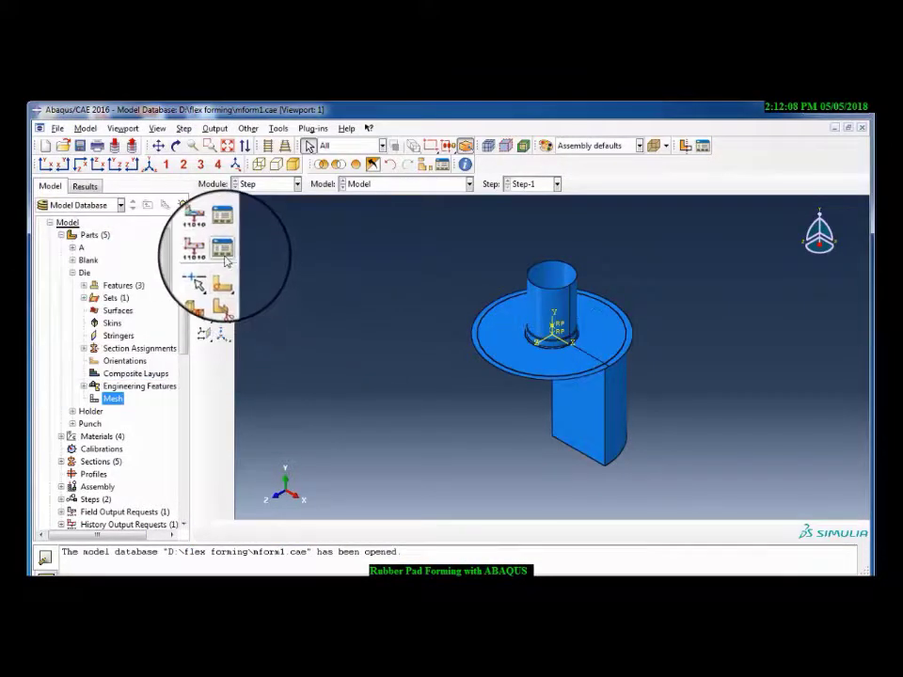
click(223, 256)
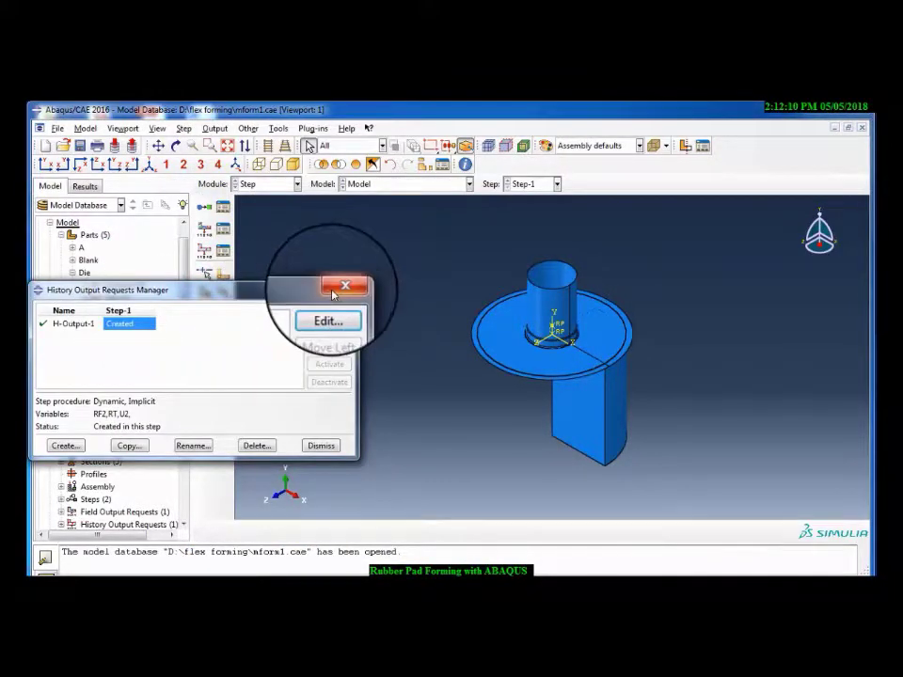
click(339, 288)
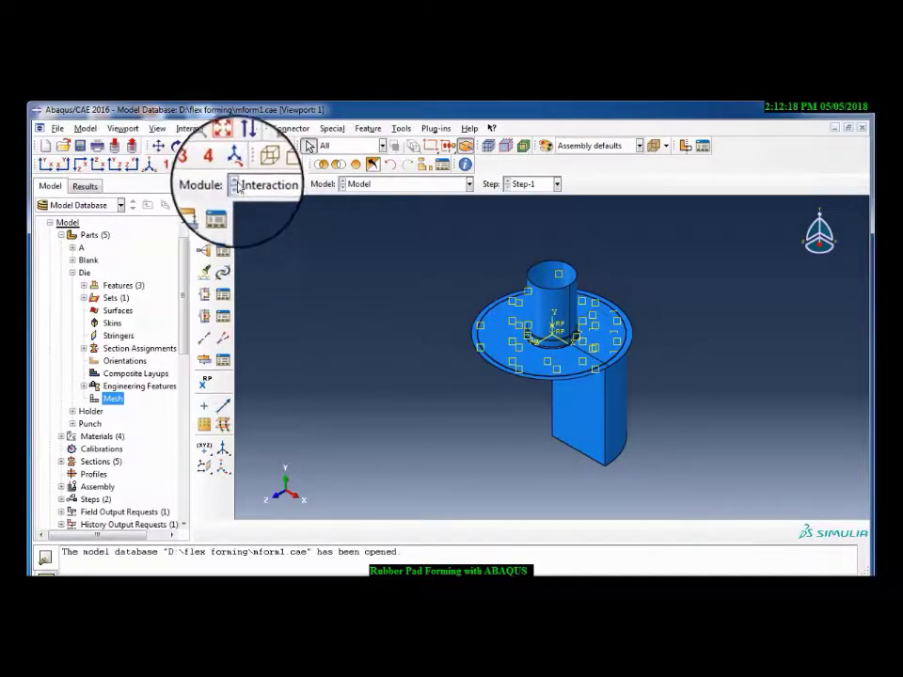
scroll(240, 178, up, 1)
click(209, 275)
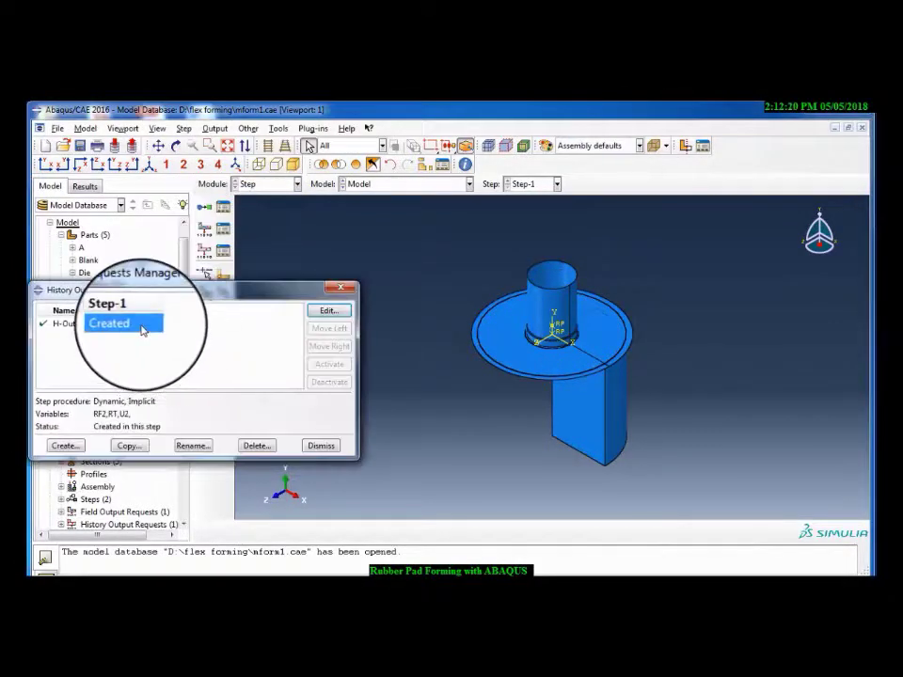
click(328, 309)
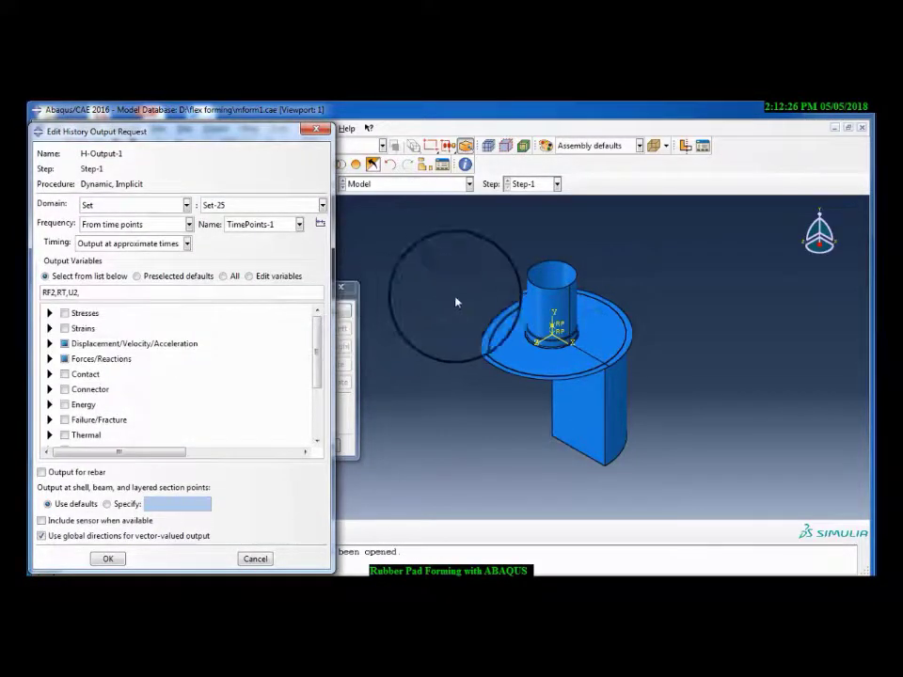
mouse_move(423, 302)
ctrl+alt+mouse_down()
mouse_move(553, 326)
mouse_move(564, 309)
ctrl+alt+mouse_up()
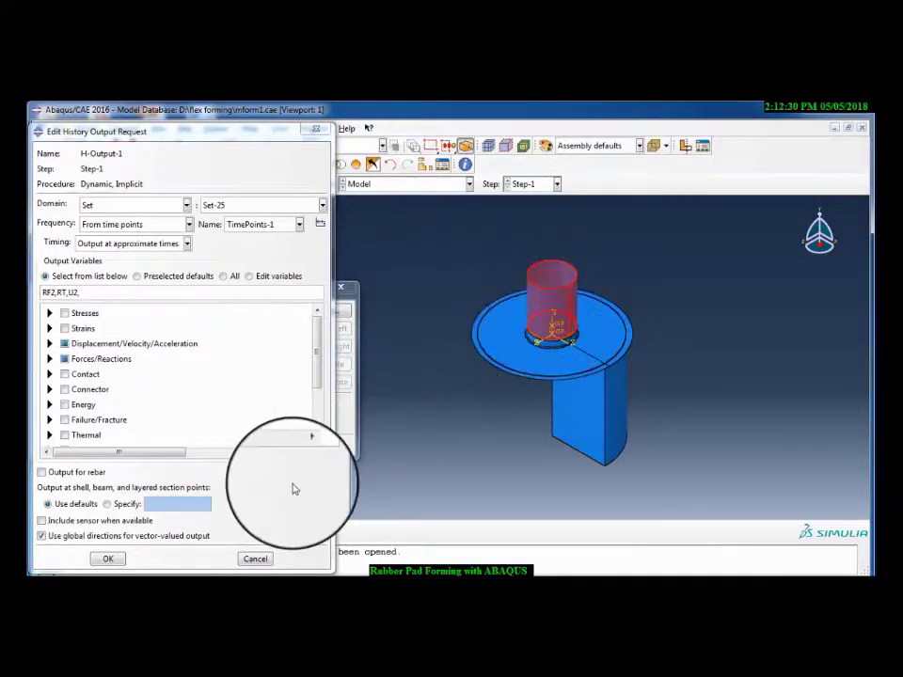
click(113, 561)
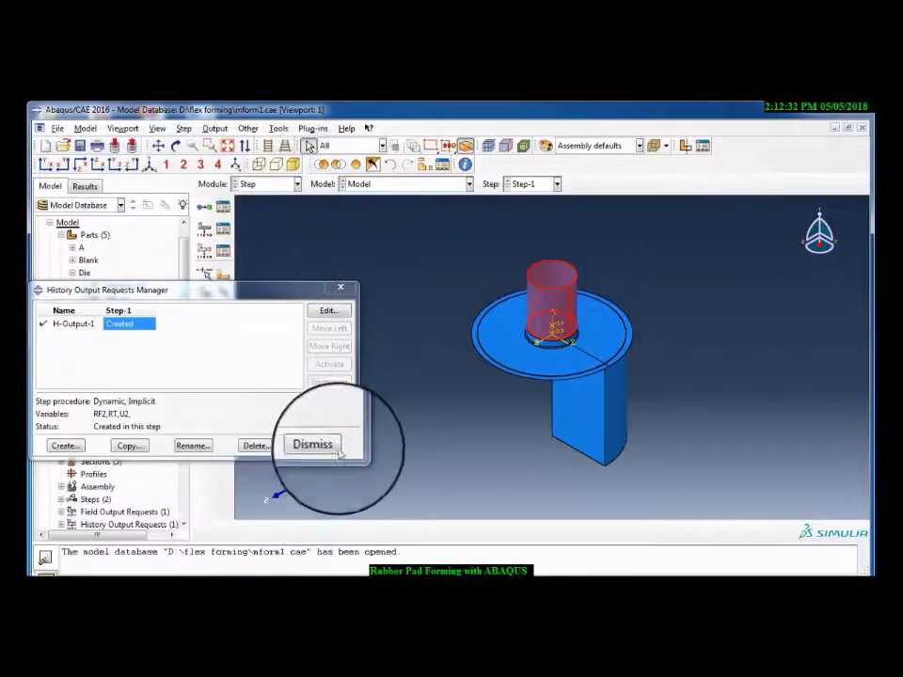
click(331, 448)
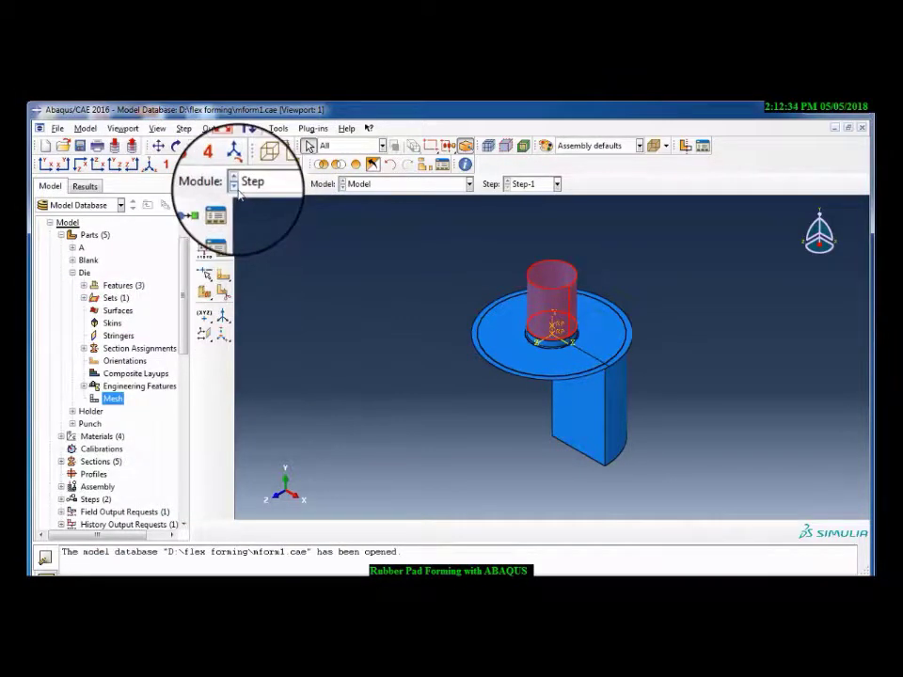
Inspect the surfaces of contact interaction A and accept it unchanged
click(216, 217)
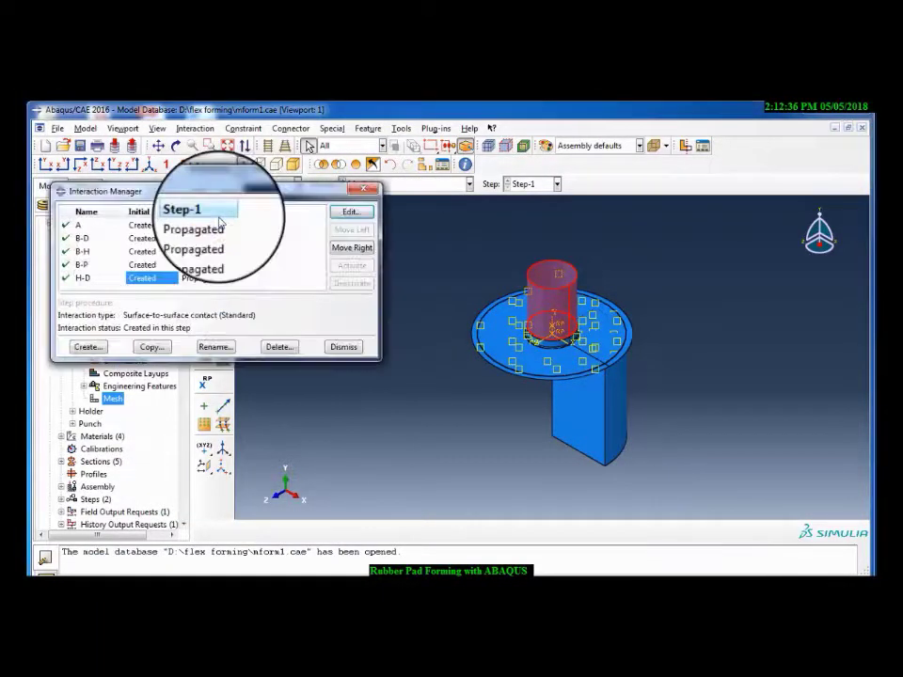
click(343, 214)
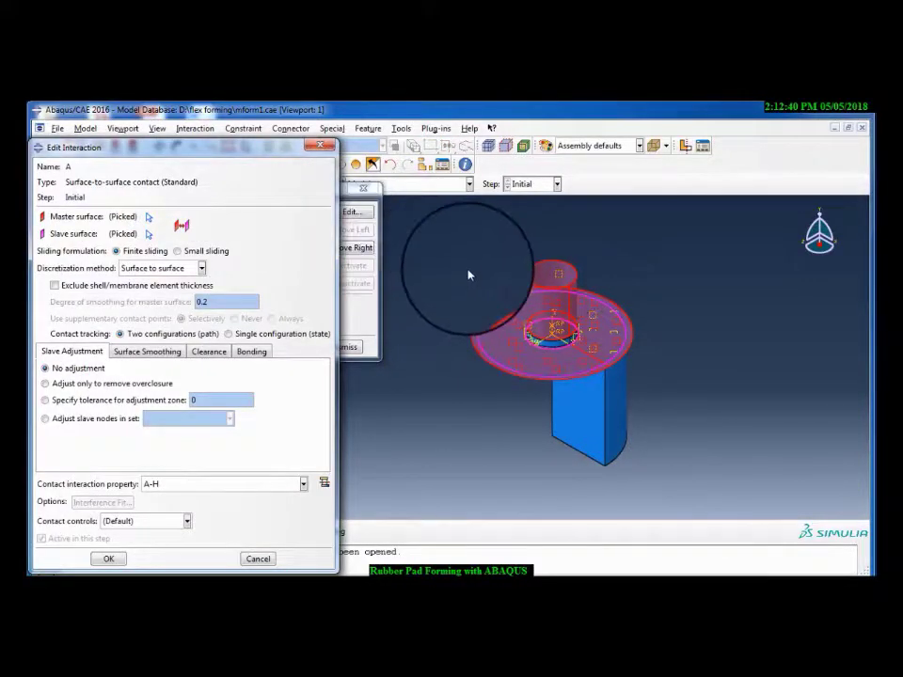
click(252, 555)
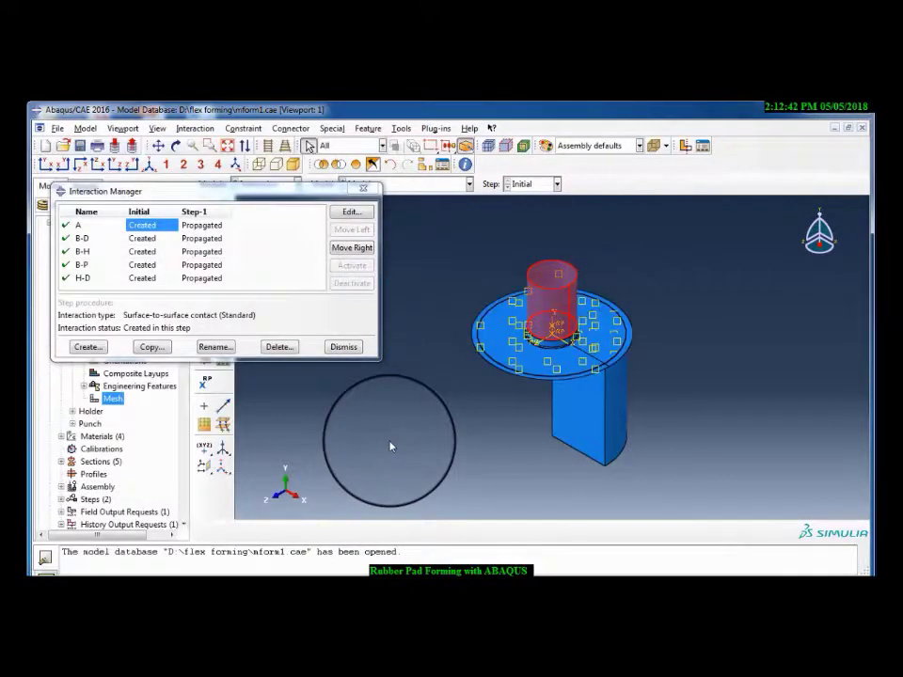
click(350, 213)
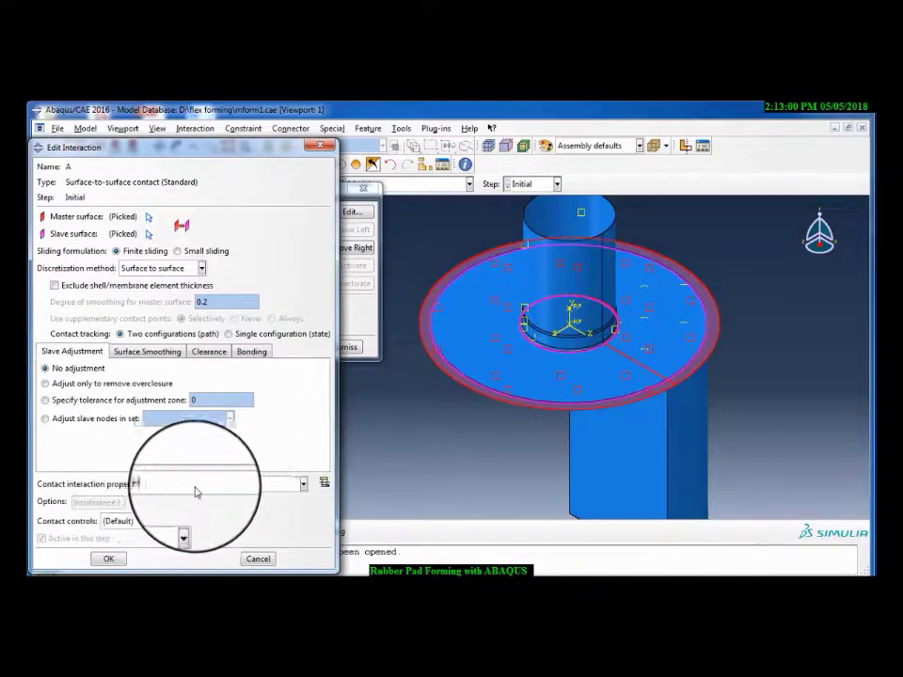
click(107, 559)
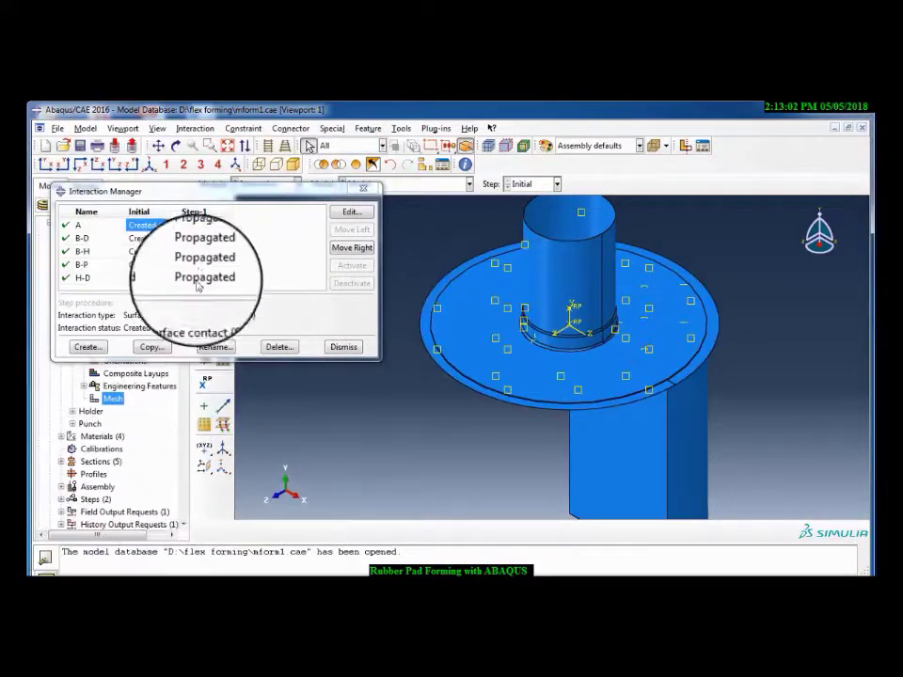
drag(195, 195, 171, 274)
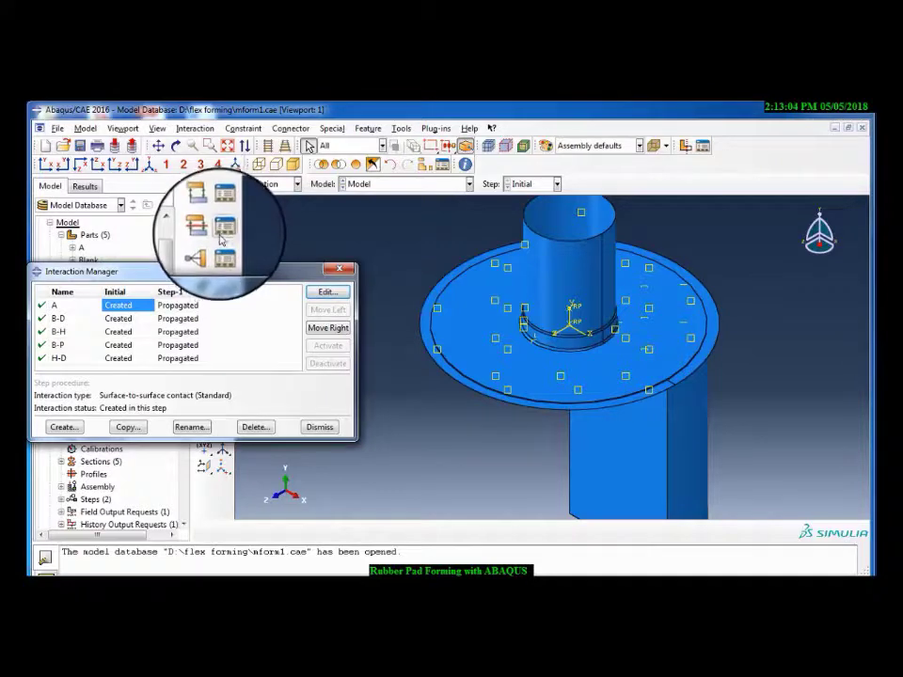
Confirm contact property A-H is frictionless
click(223, 230)
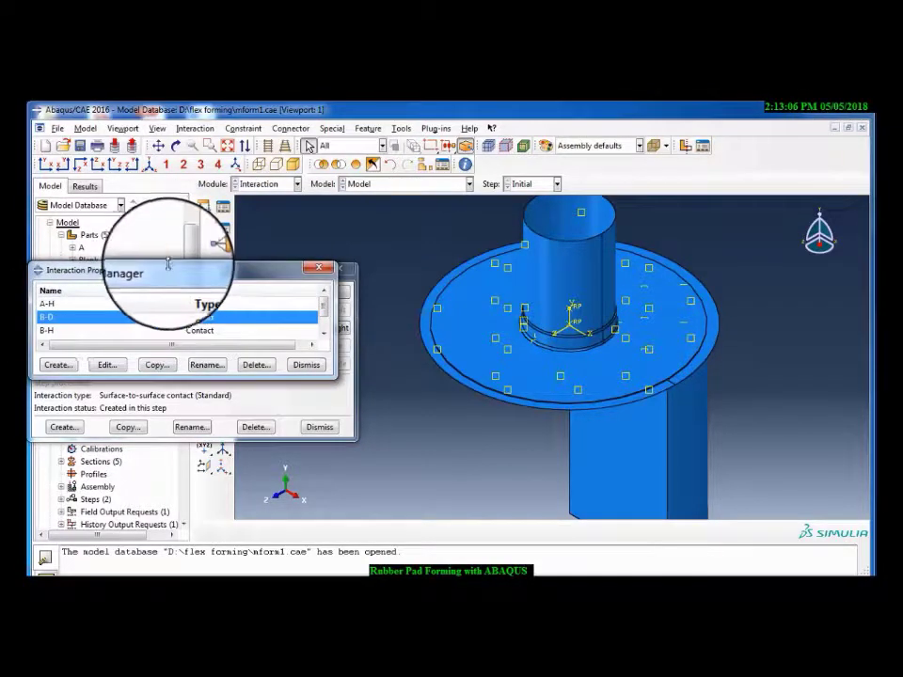
double_click(168, 263)
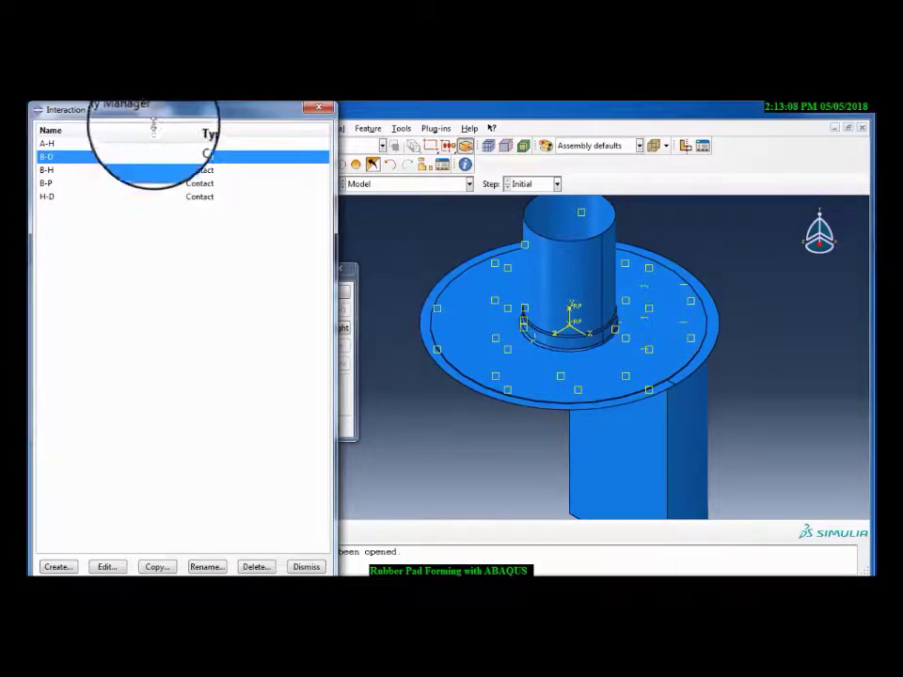
double_click(153, 113)
double_click(120, 274)
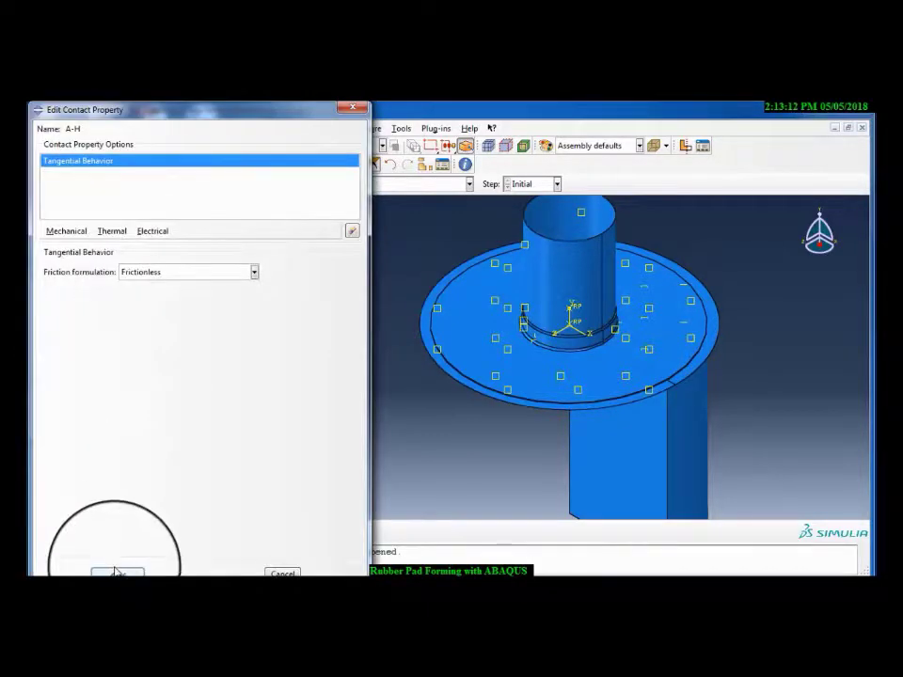
click(118, 573)
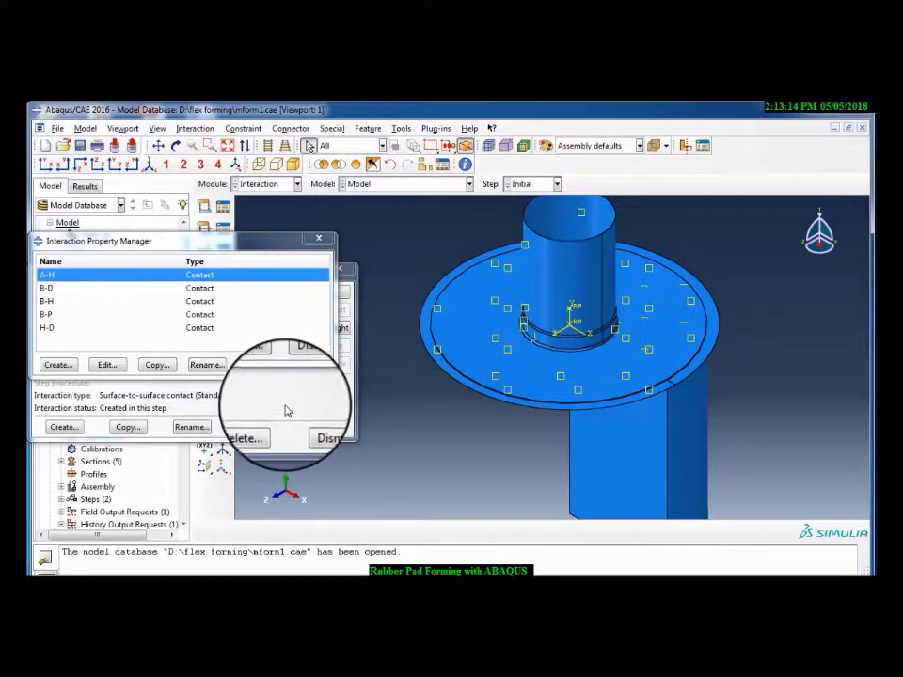
click(243, 375)
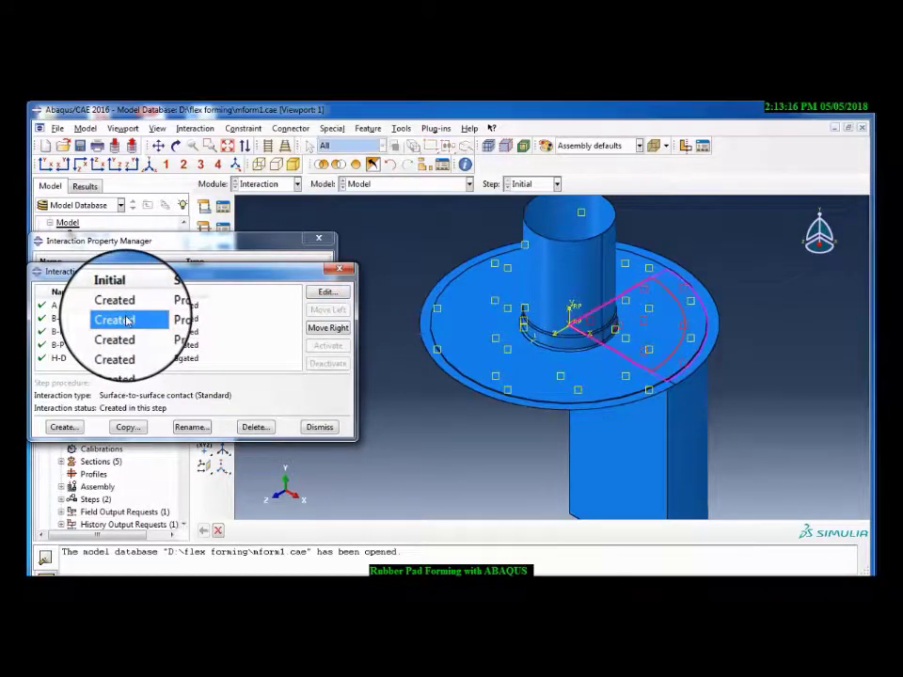
double_click(127, 321)
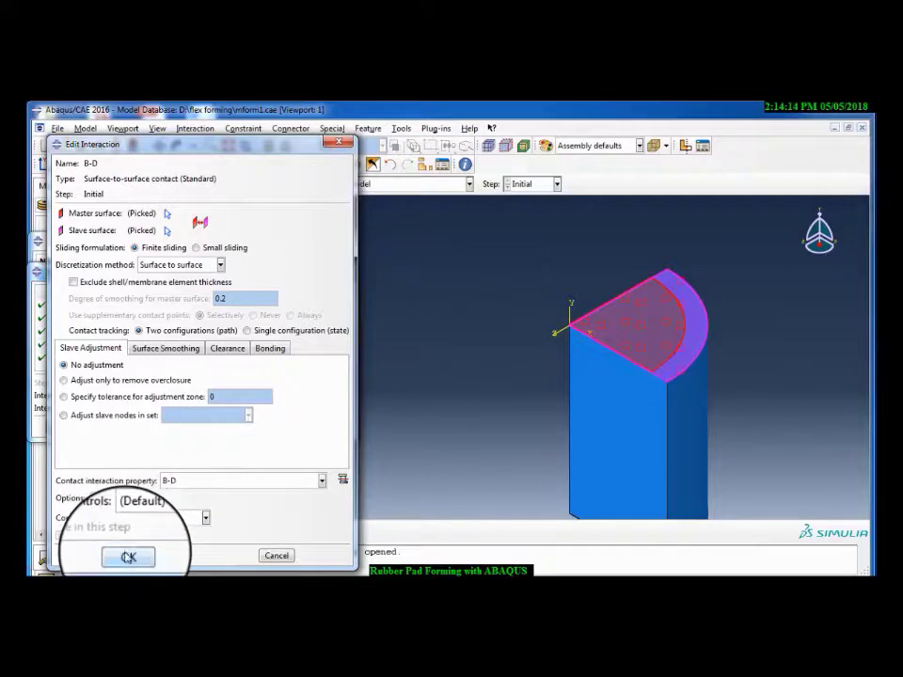
click(129, 555)
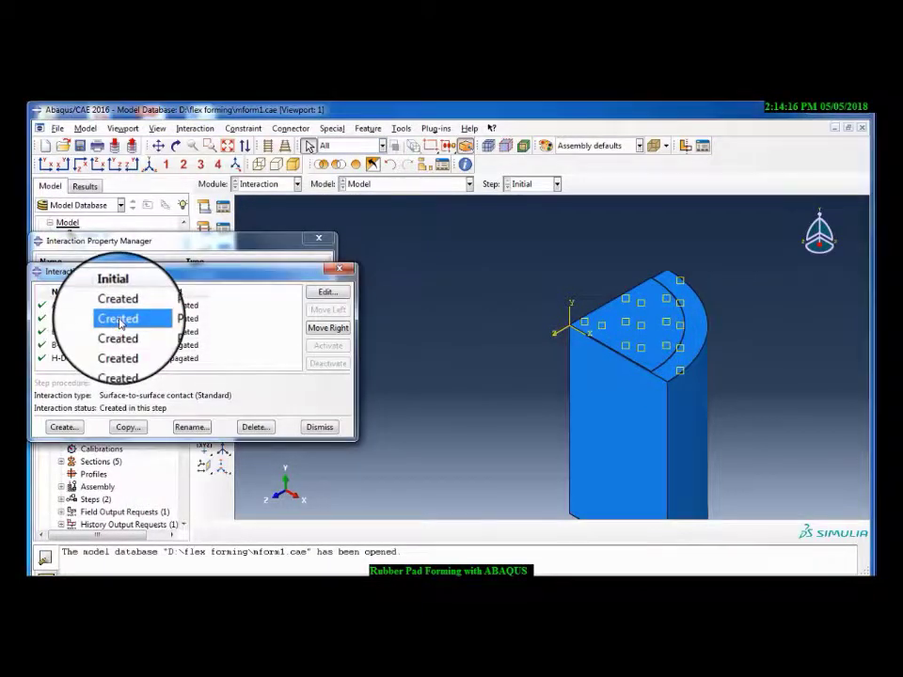
double_click(120, 323)
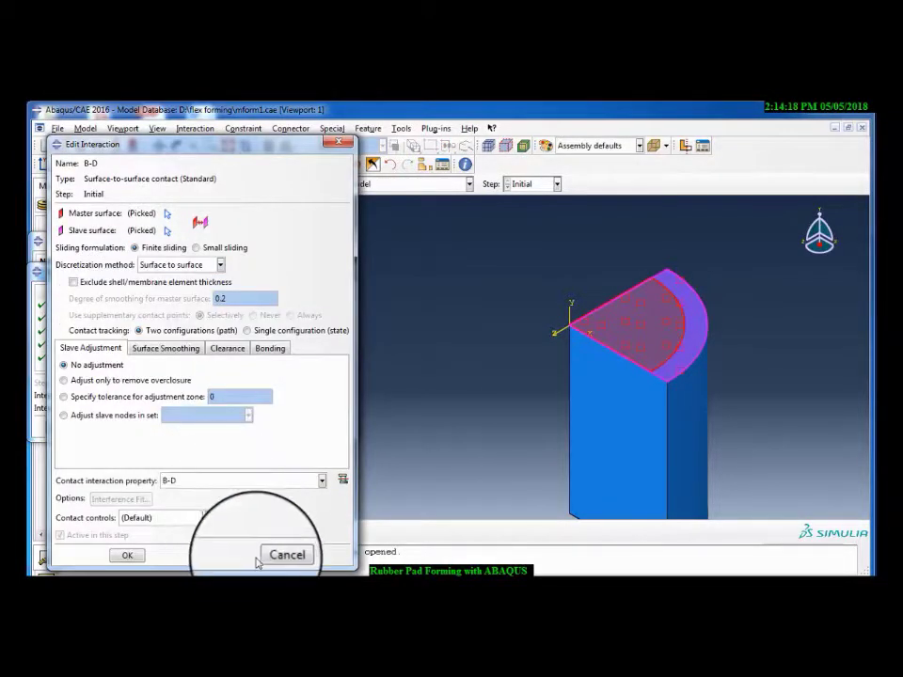
click(277, 554)
click(122, 242)
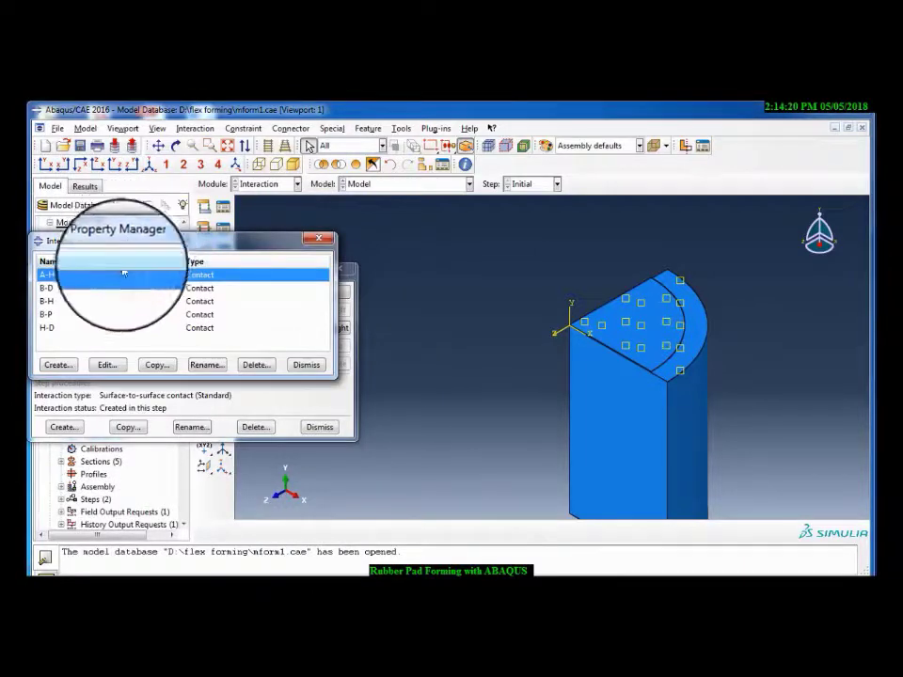
click(84, 289)
double_click(85, 299)
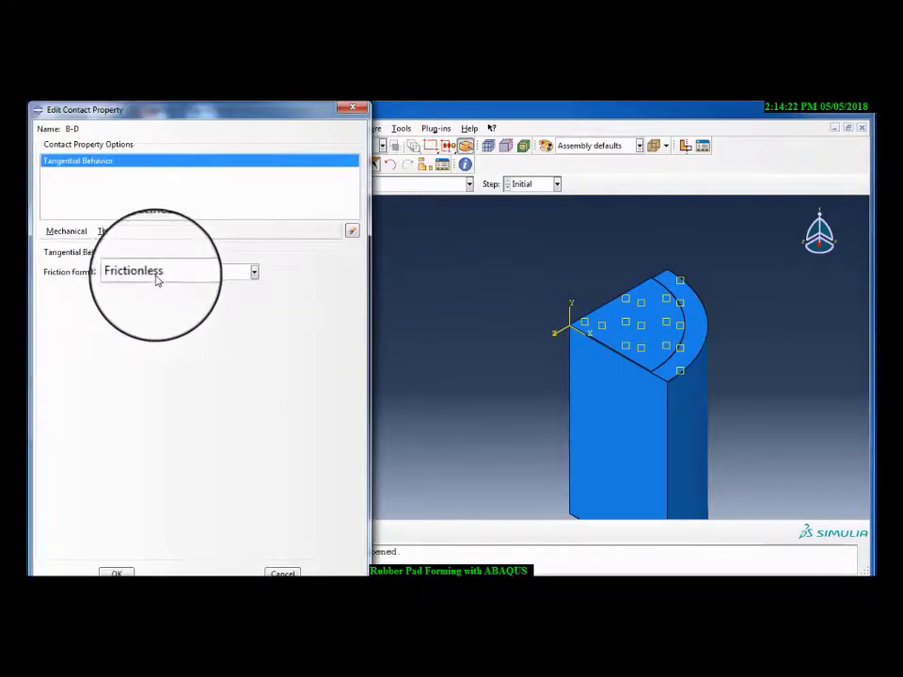
click(117, 573)
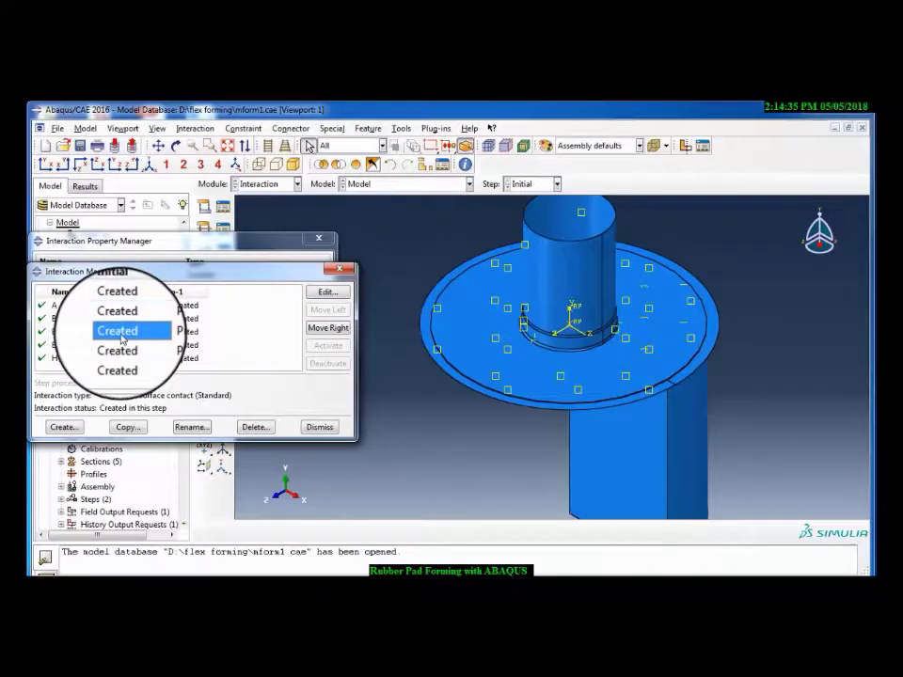
double_click(120, 335)
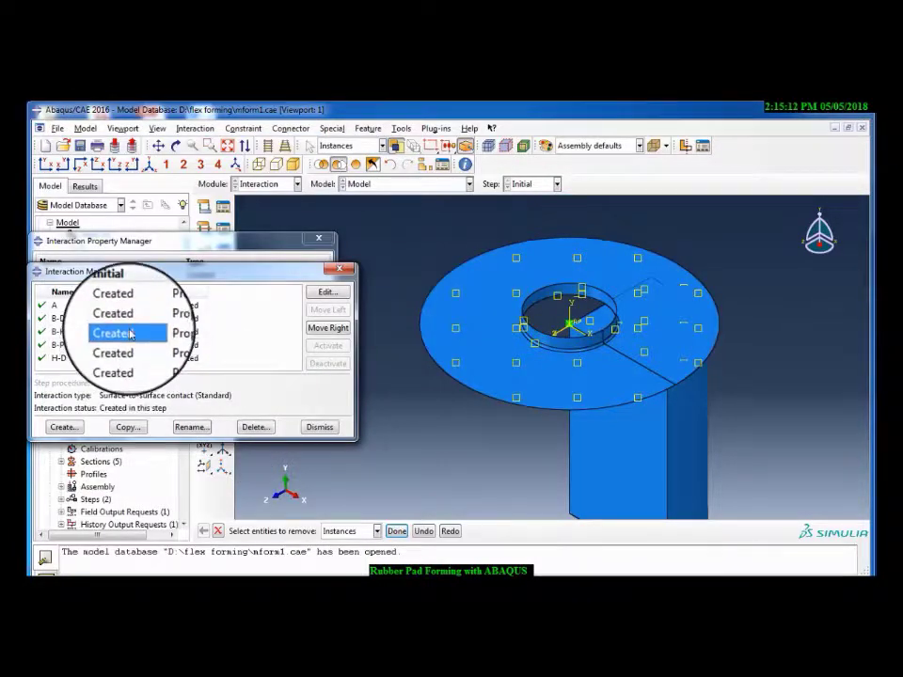
Check interaction B-H and its property's penalty friction coefficient of 0.1
double_click(131, 334)
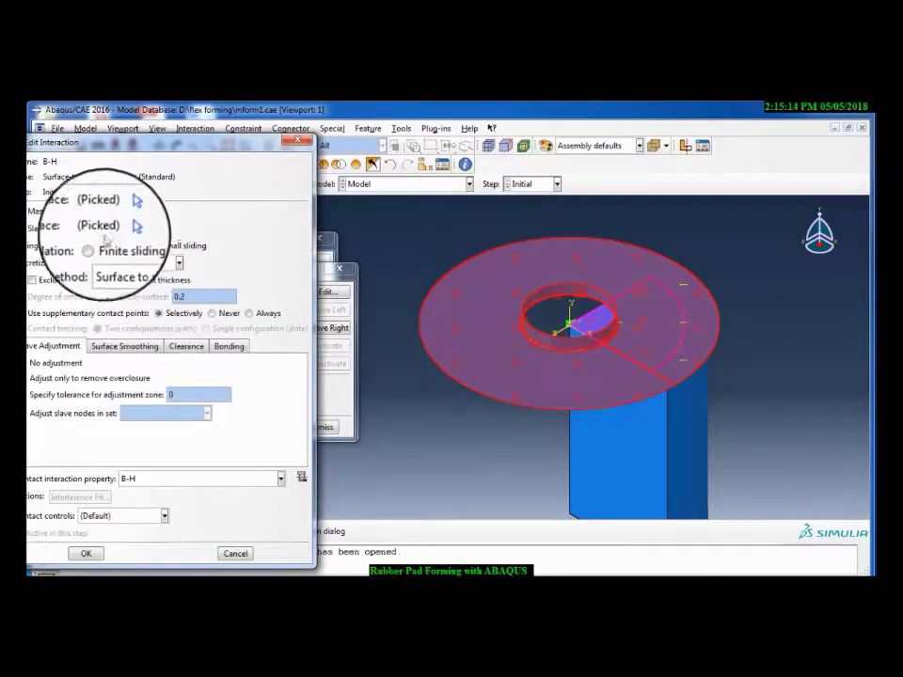
drag(132, 143, 158, 143)
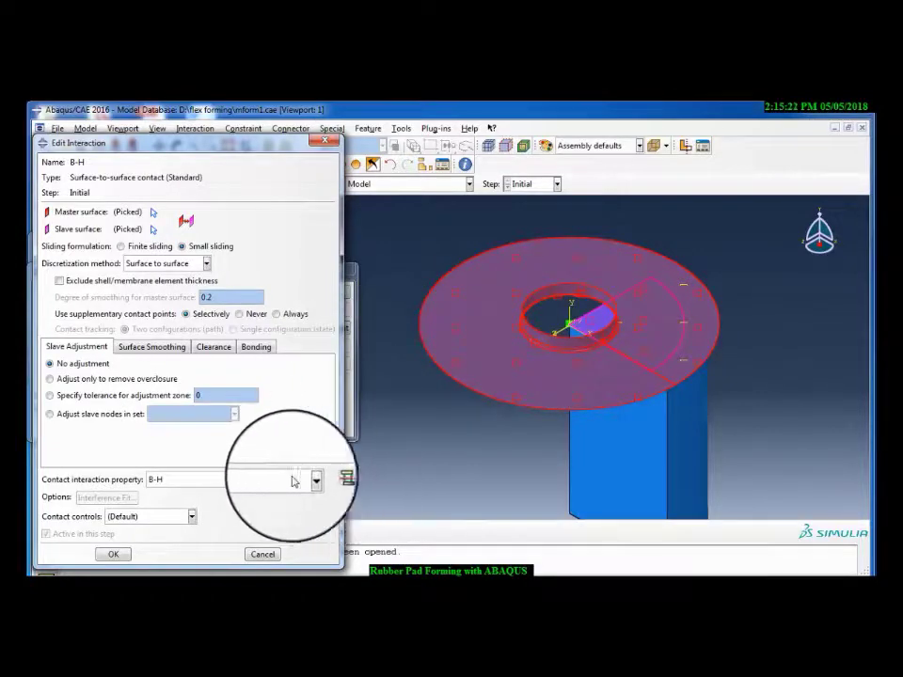
click(324, 141)
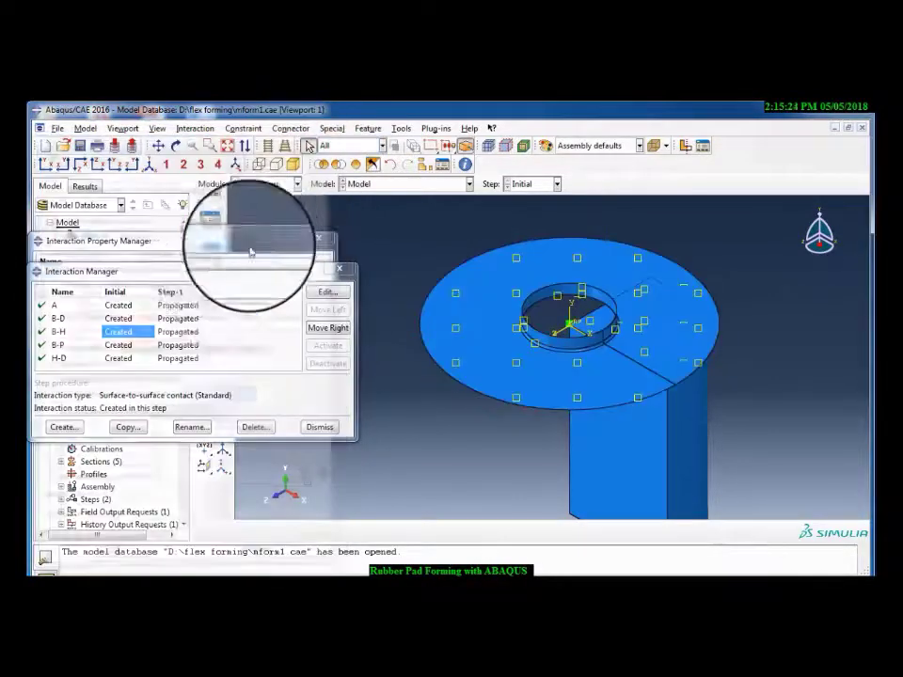
click(177, 246)
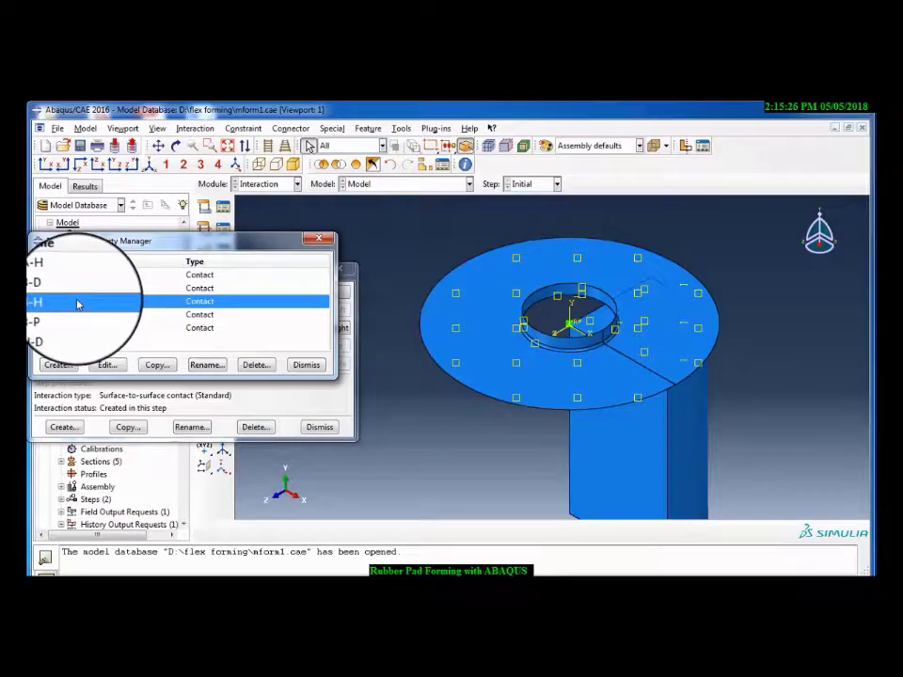
double_click(78, 302)
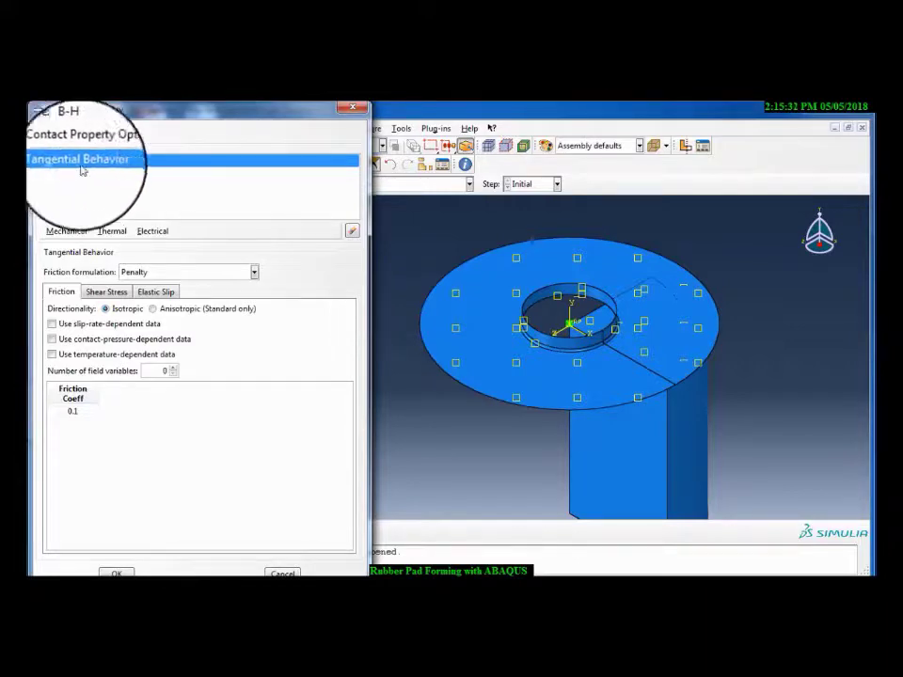
click(115, 572)
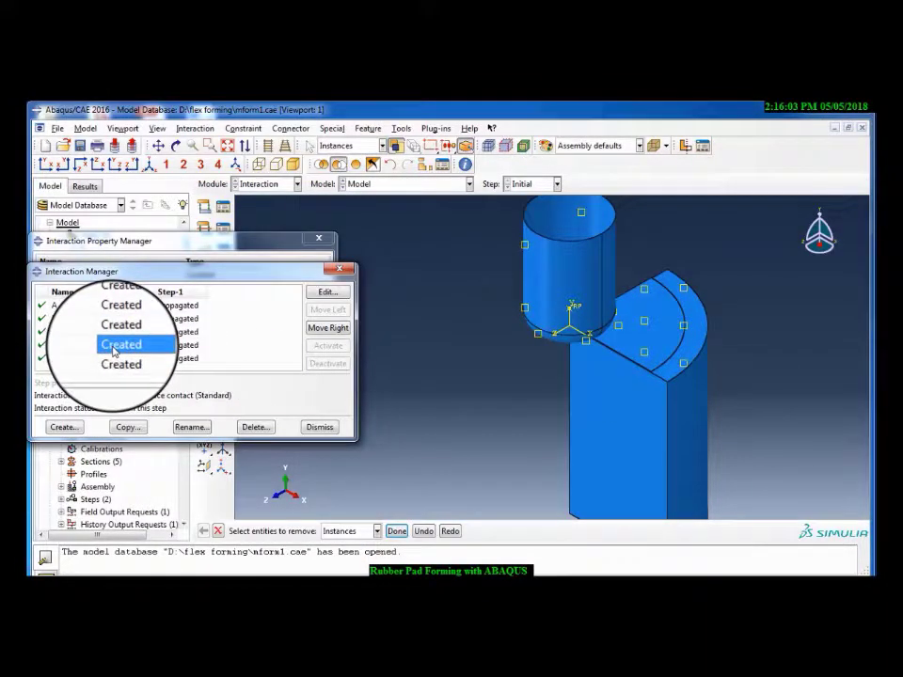
Check interaction B-P and its 0.25 friction property, then bring up interaction H-D
double_click(113, 351)
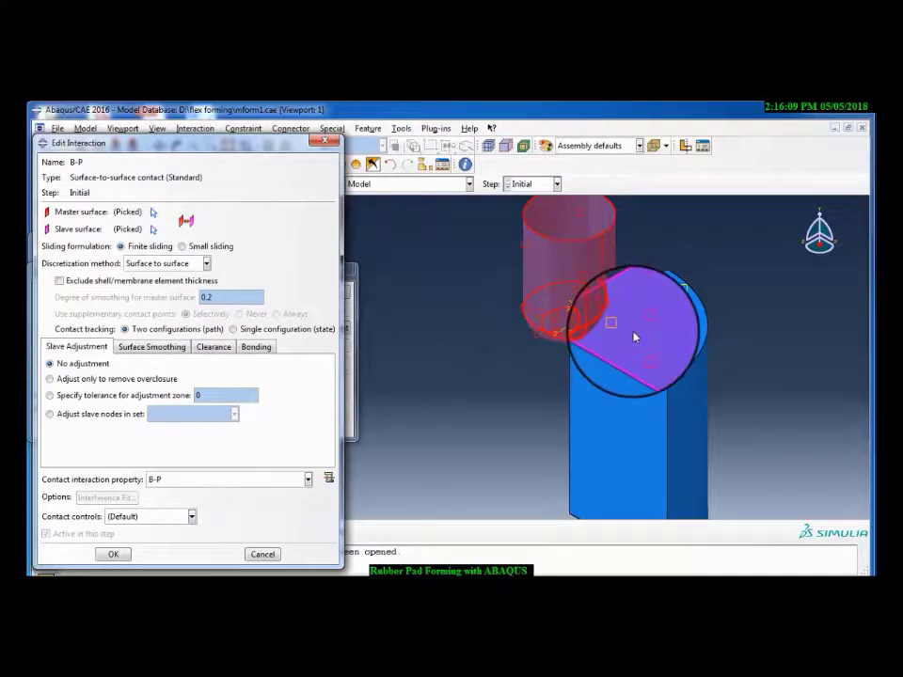
click(348, 407)
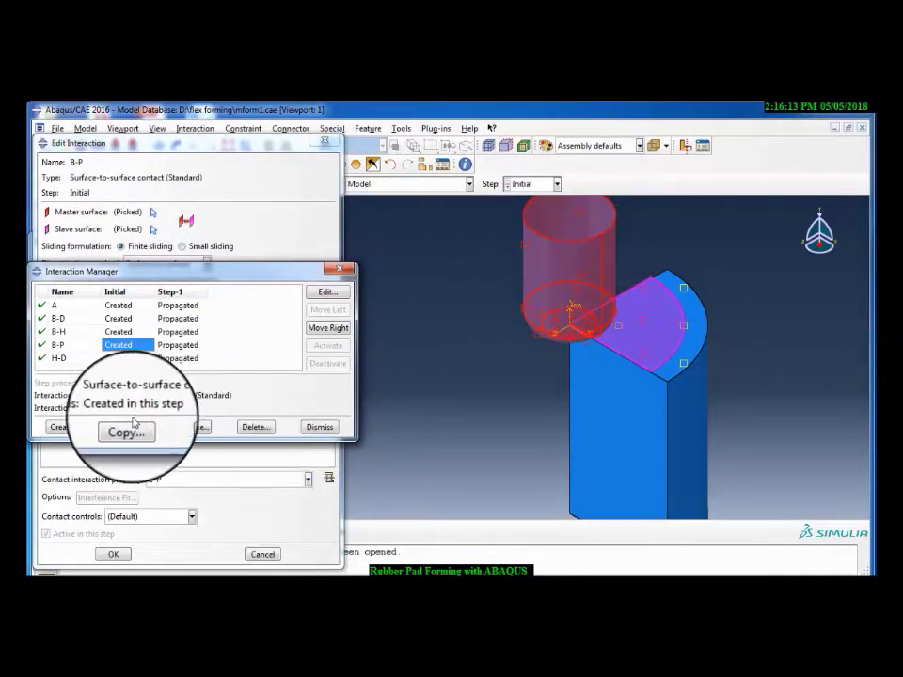
click(115, 542)
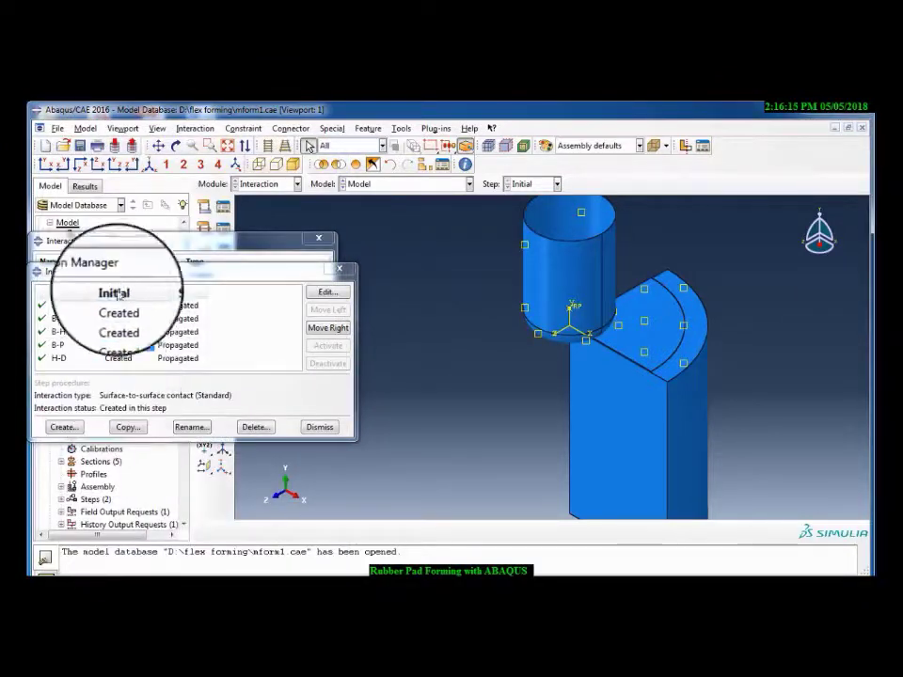
click(160, 252)
double_click(72, 322)
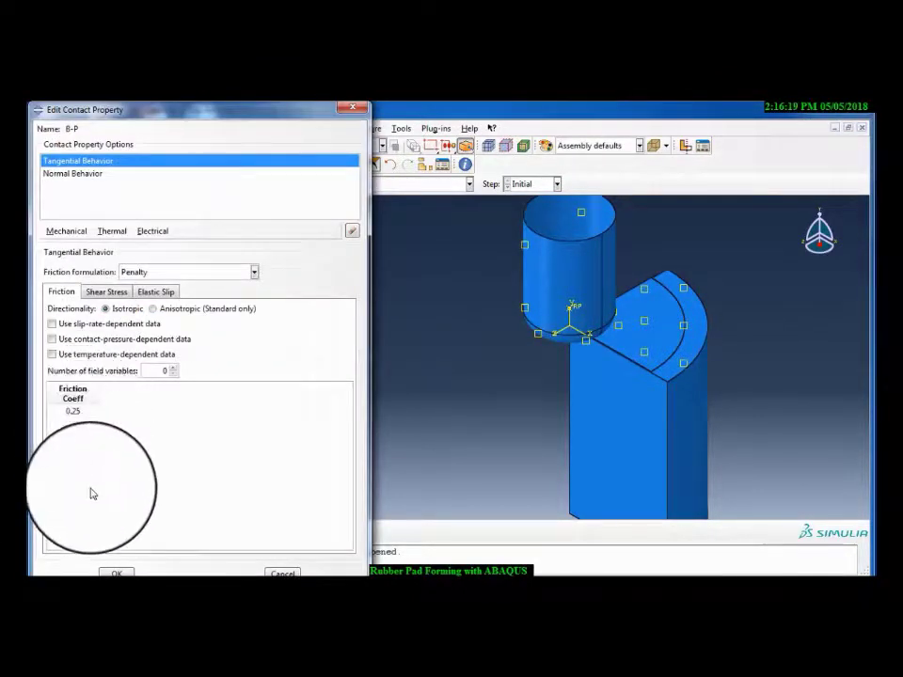
click(117, 574)
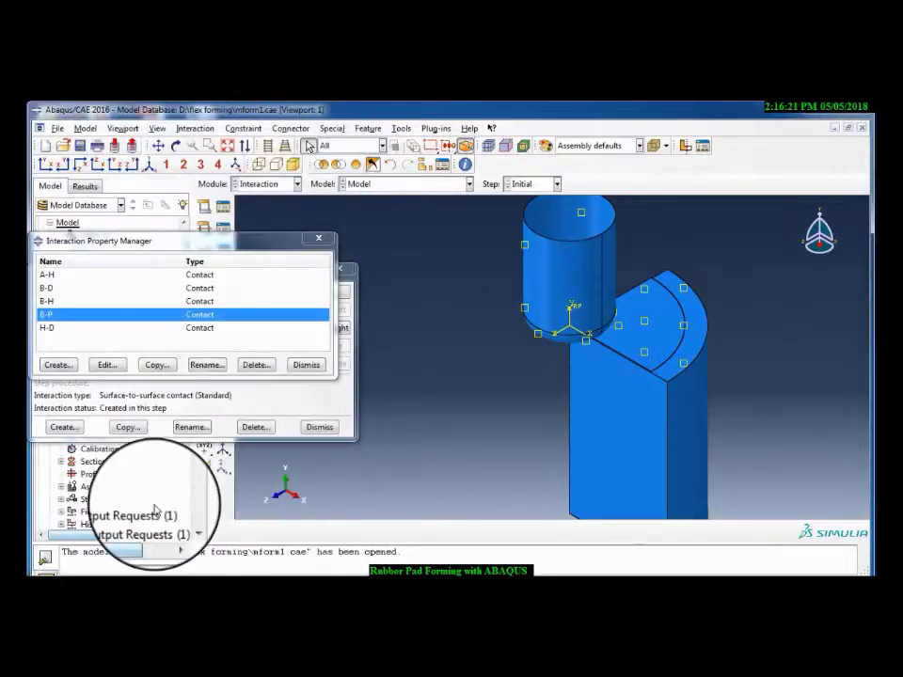
click(301, 402)
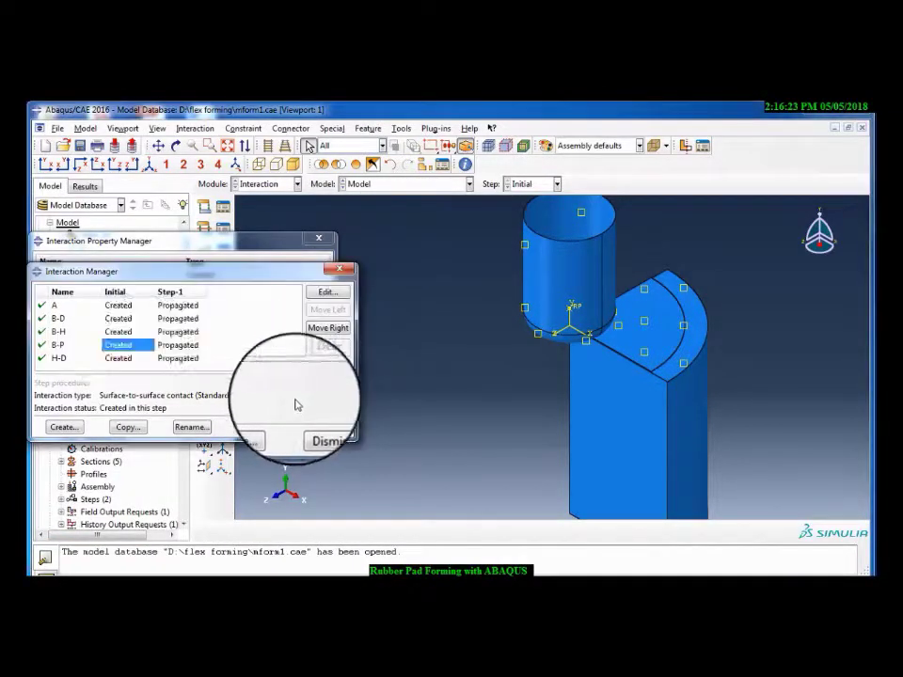
double_click(123, 361)
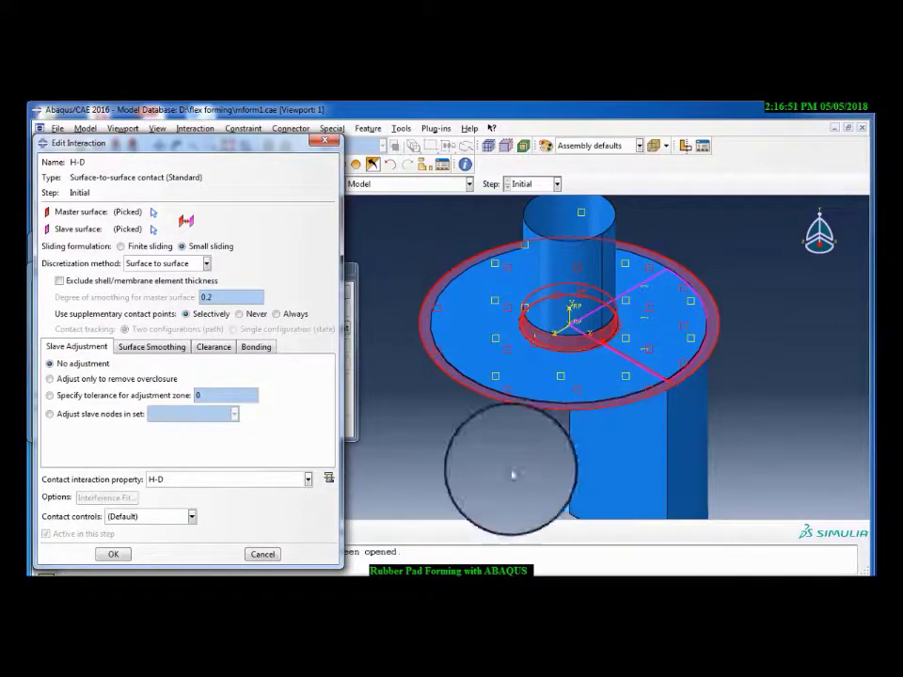
Accept the H-D interaction and its frictionless contact property, closing both manager lists
click(113, 556)
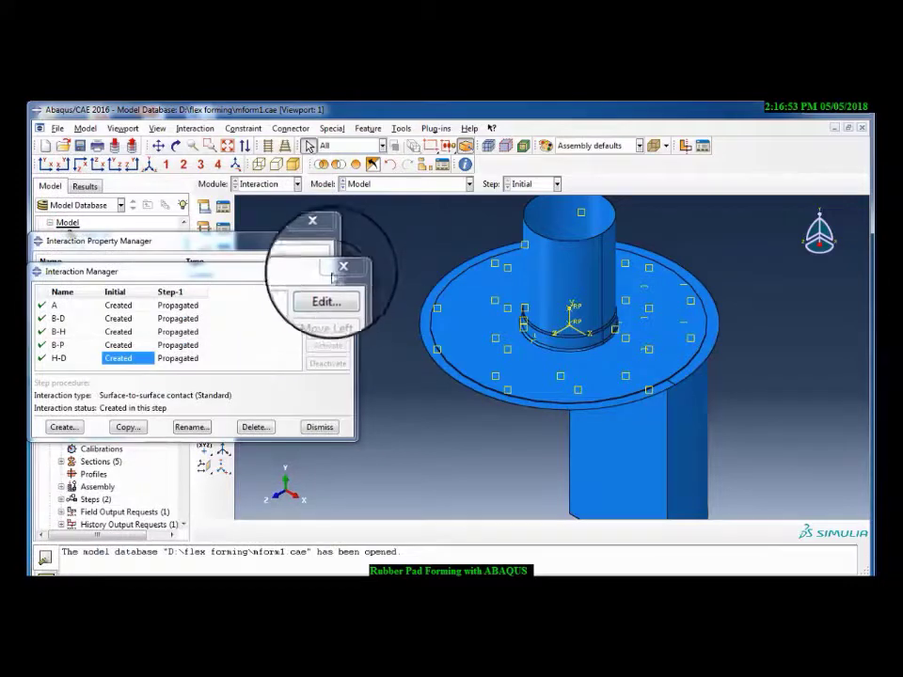
click(318, 427)
double_click(100, 330)
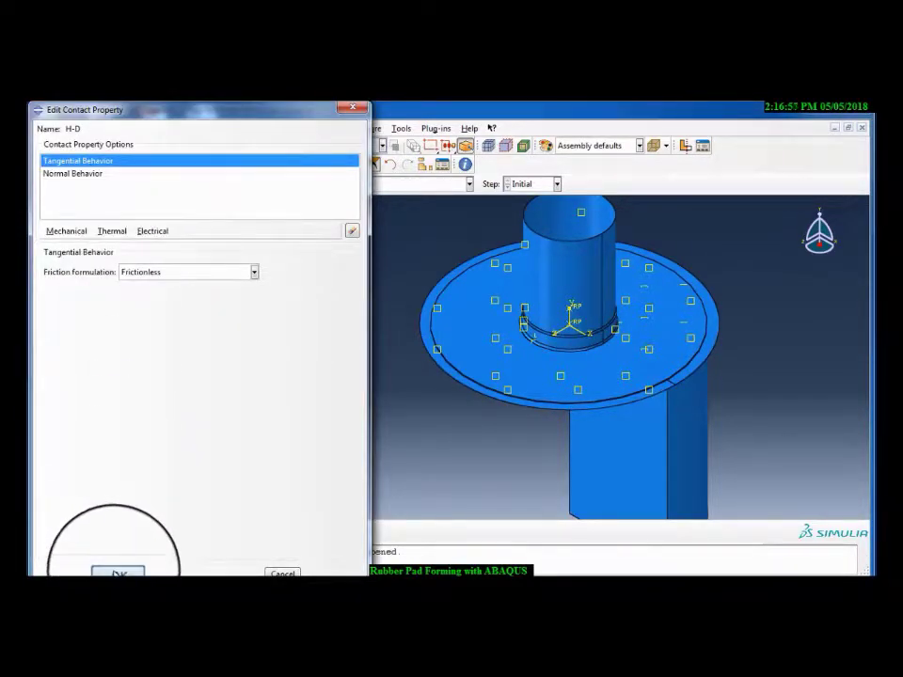
click(118, 571)
click(326, 239)
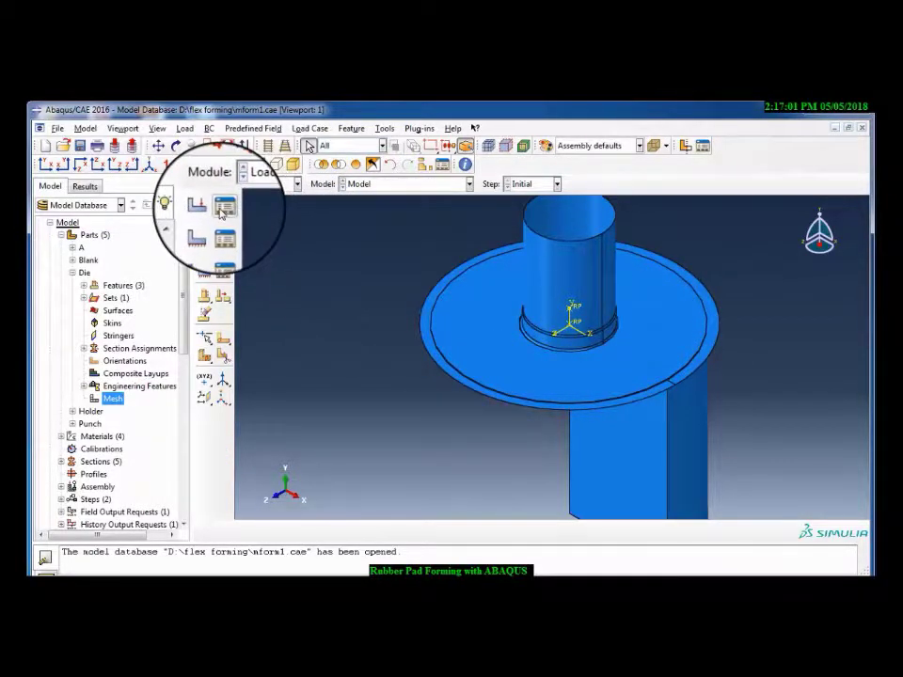
click(222, 213)
click(325, 233)
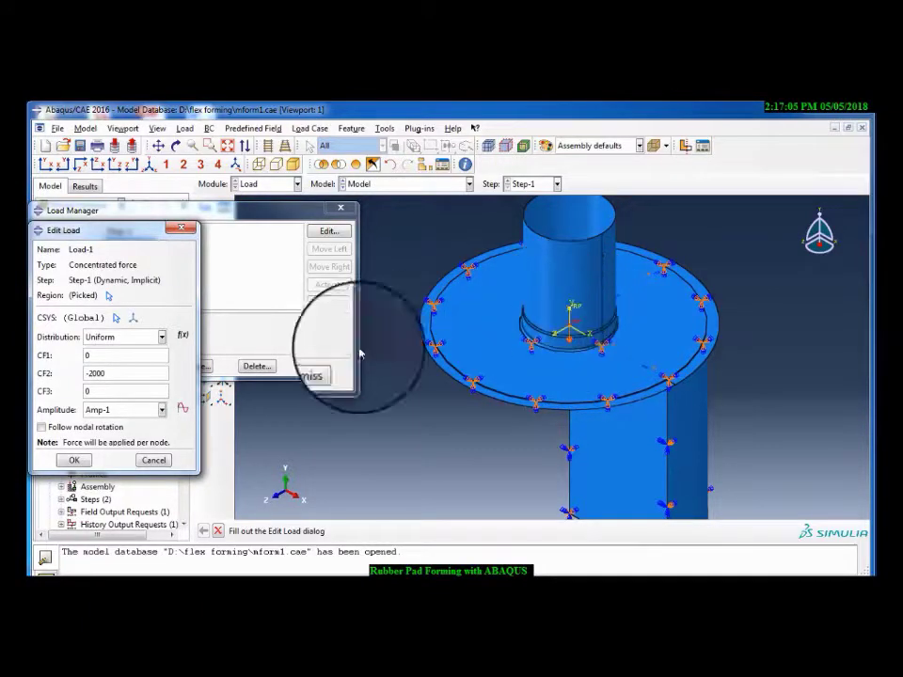
click(64, 460)
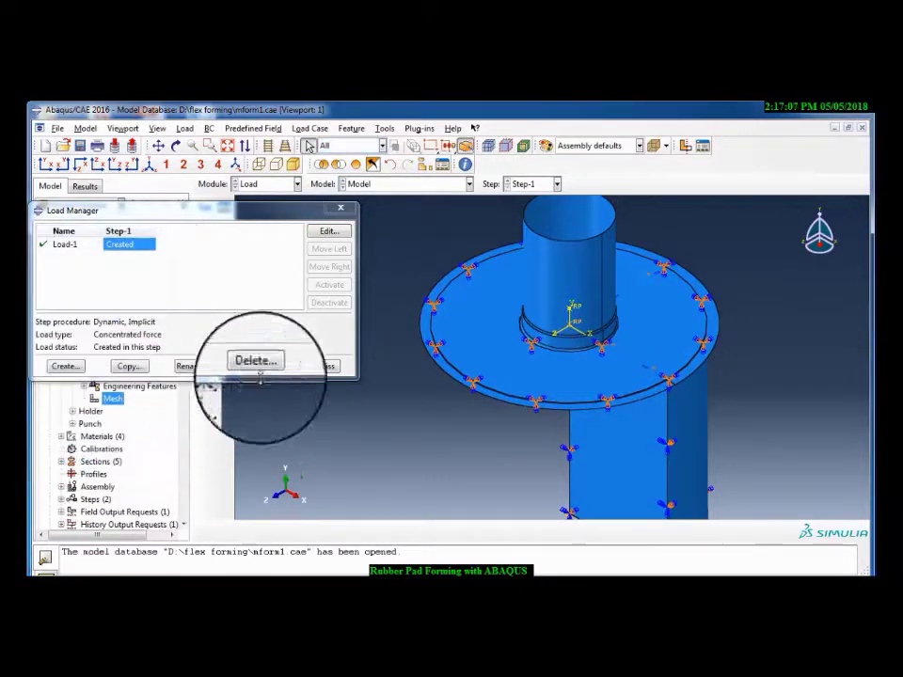
click(320, 366)
click(223, 228)
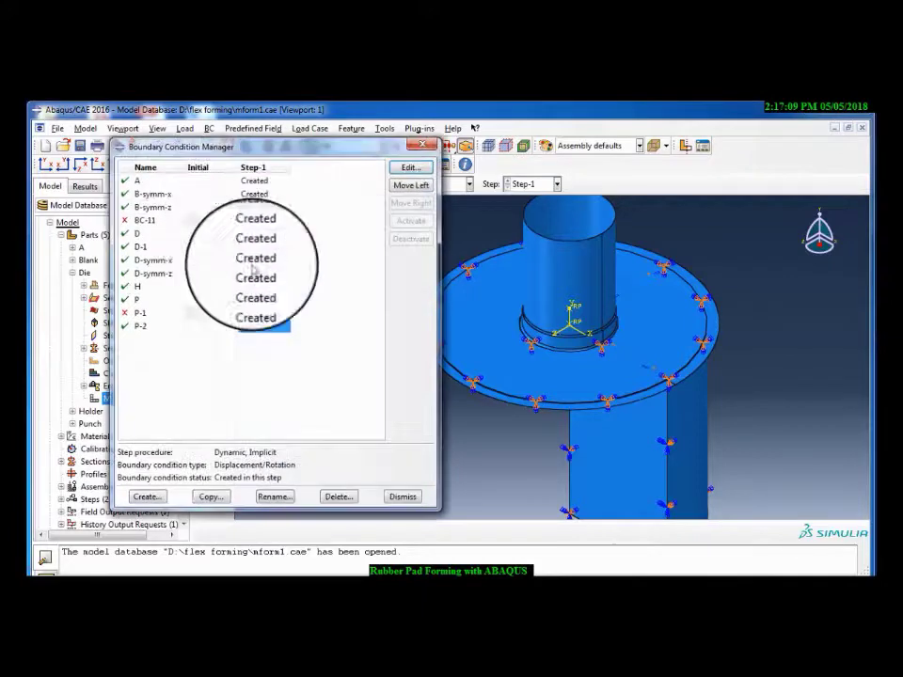
double_click(253, 184)
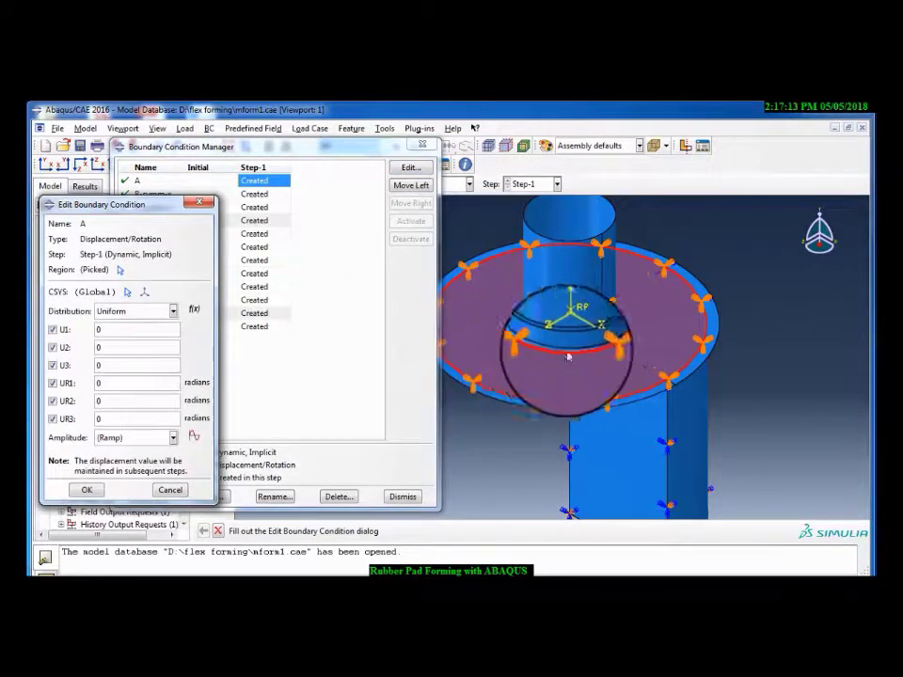
click(86, 489)
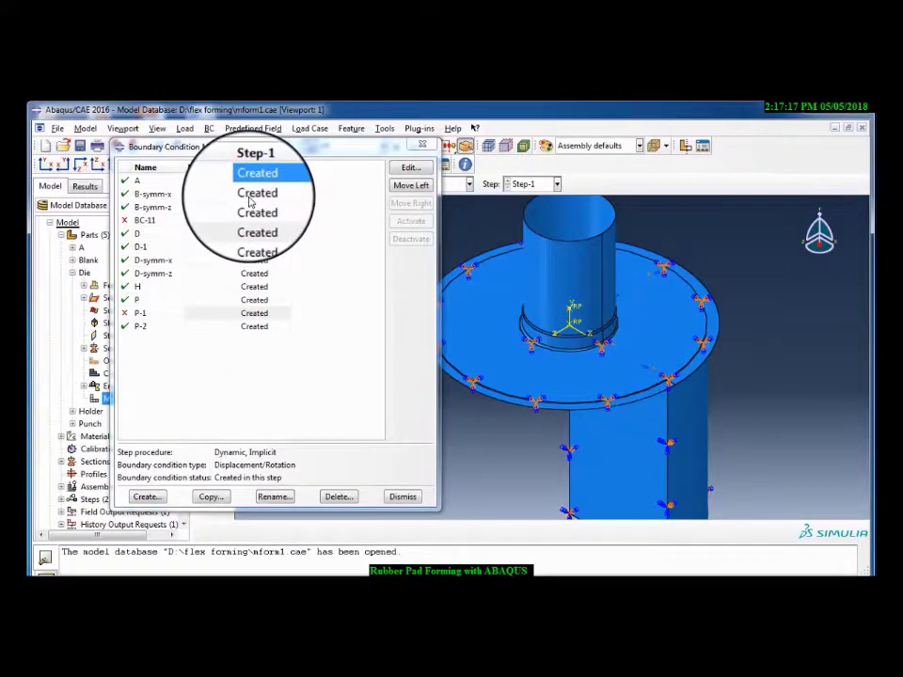
double_click(254, 193)
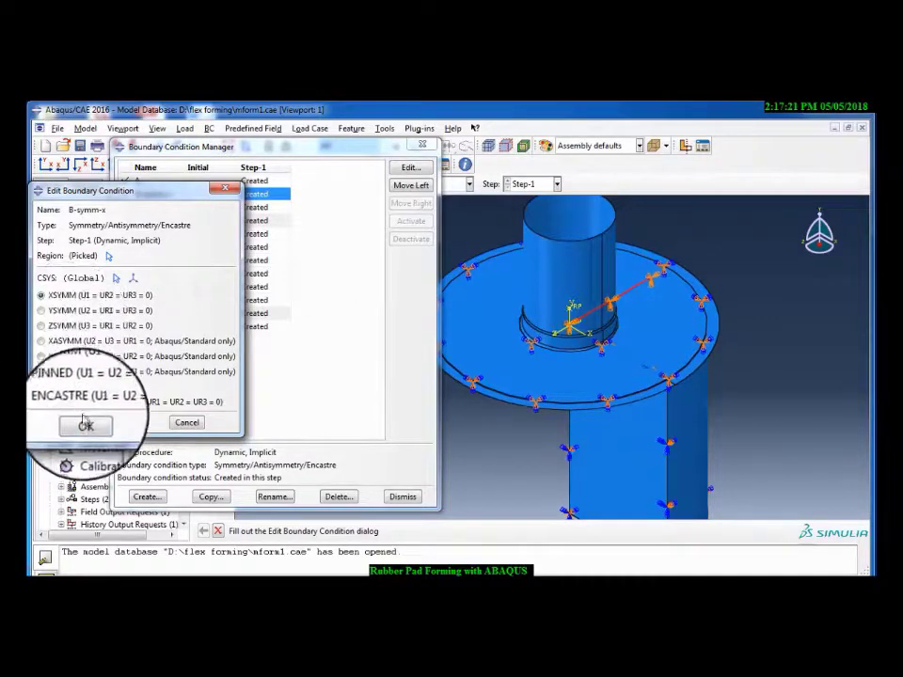
click(84, 423)
double_click(252, 207)
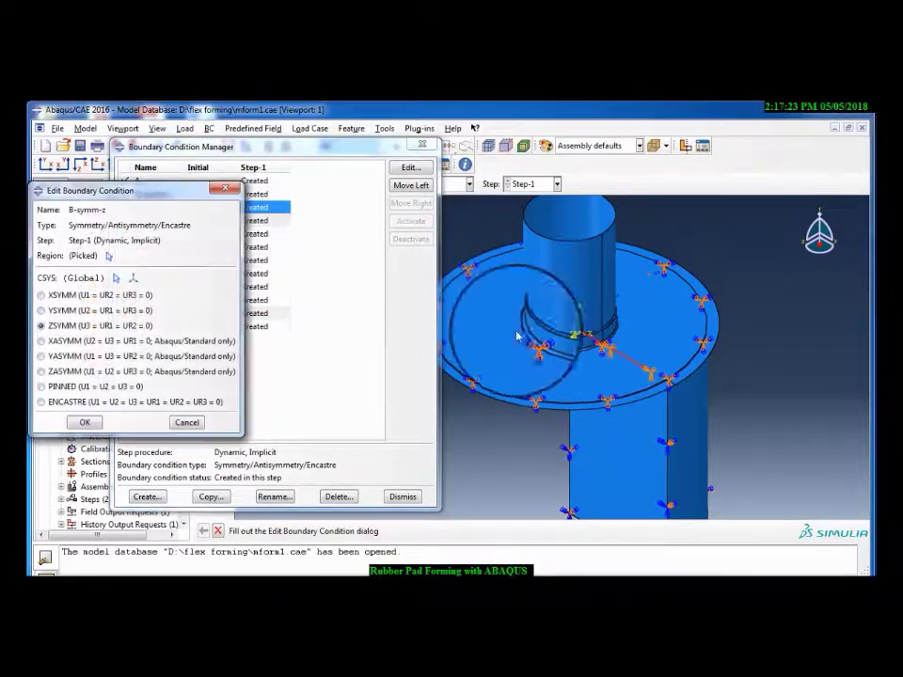
click(85, 423)
click(254, 234)
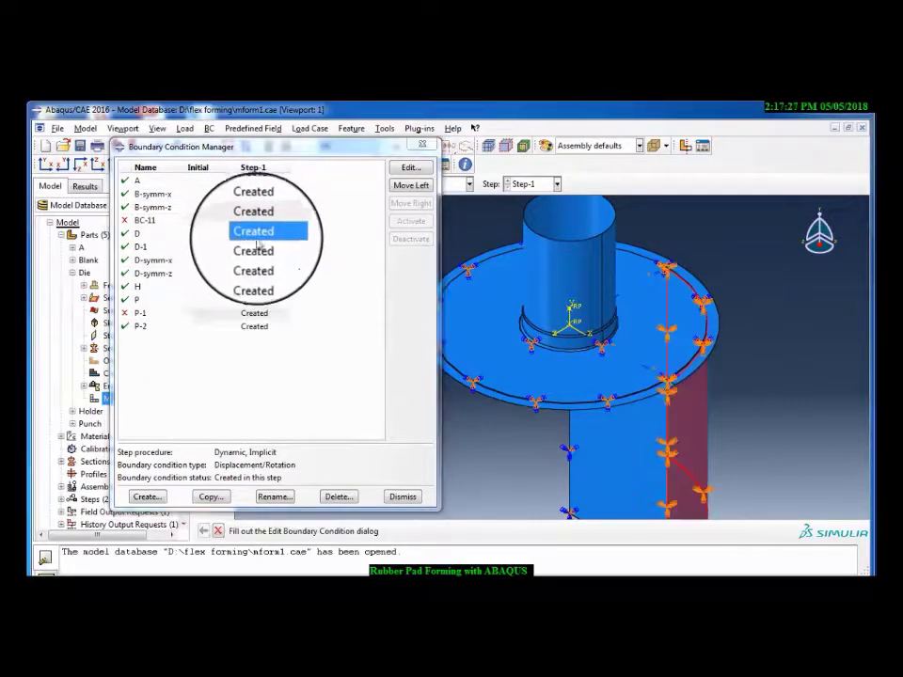
double_click(254, 235)
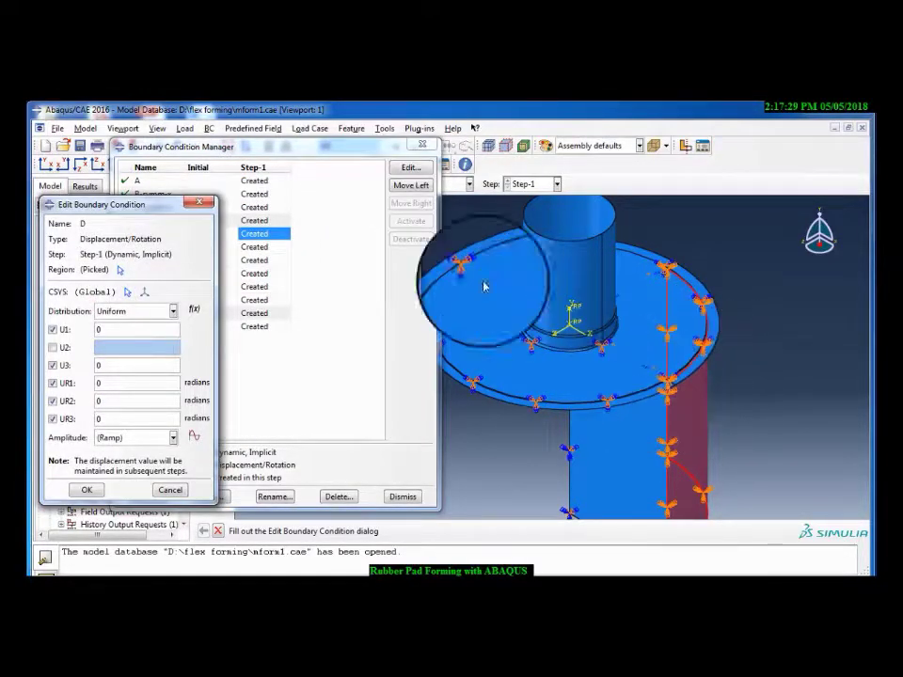
drag(369, 149, 363, 178)
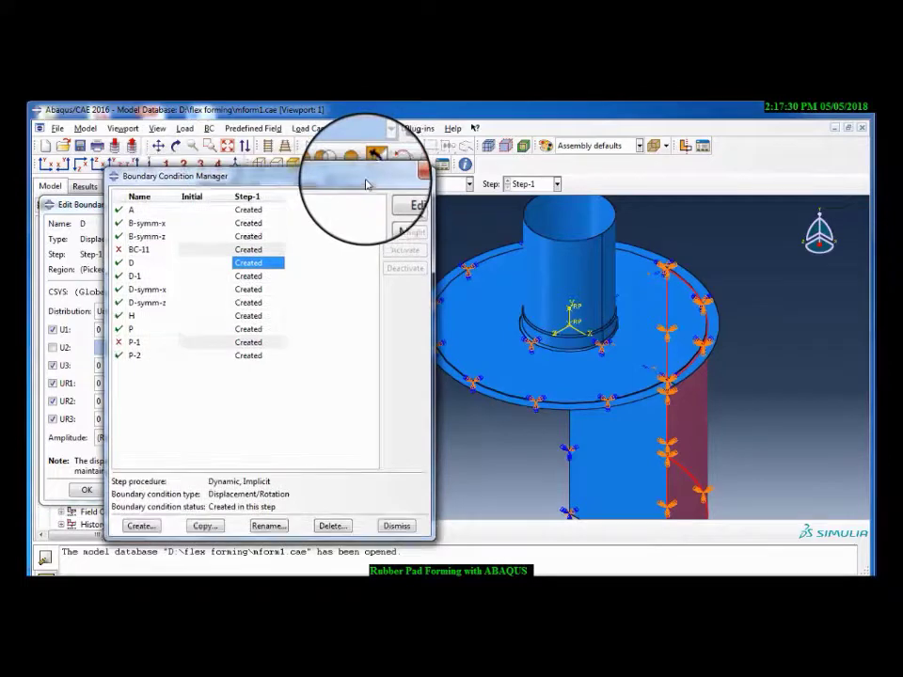
click(227, 145)
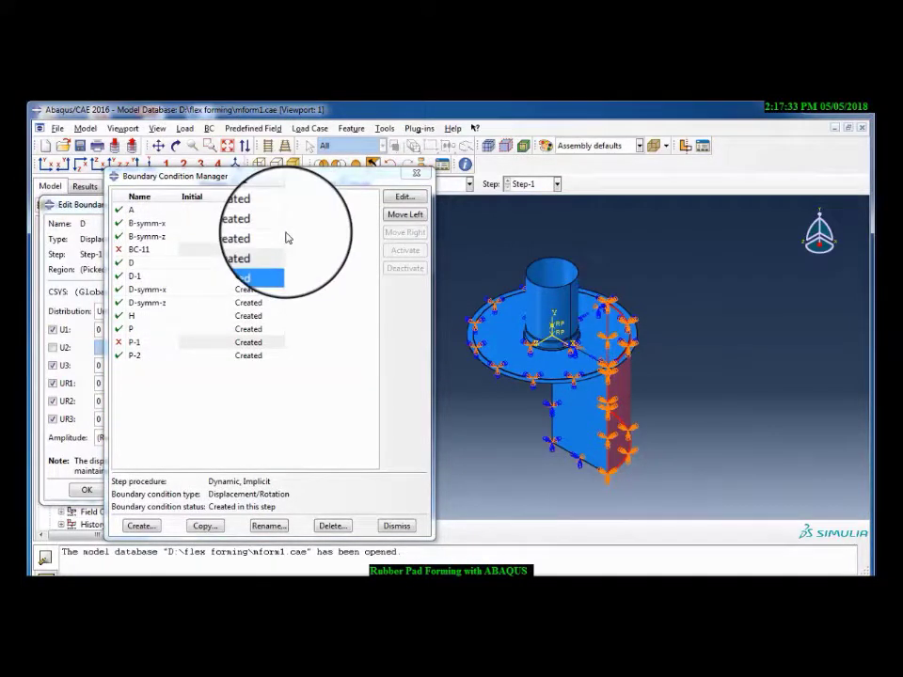
click(76, 205)
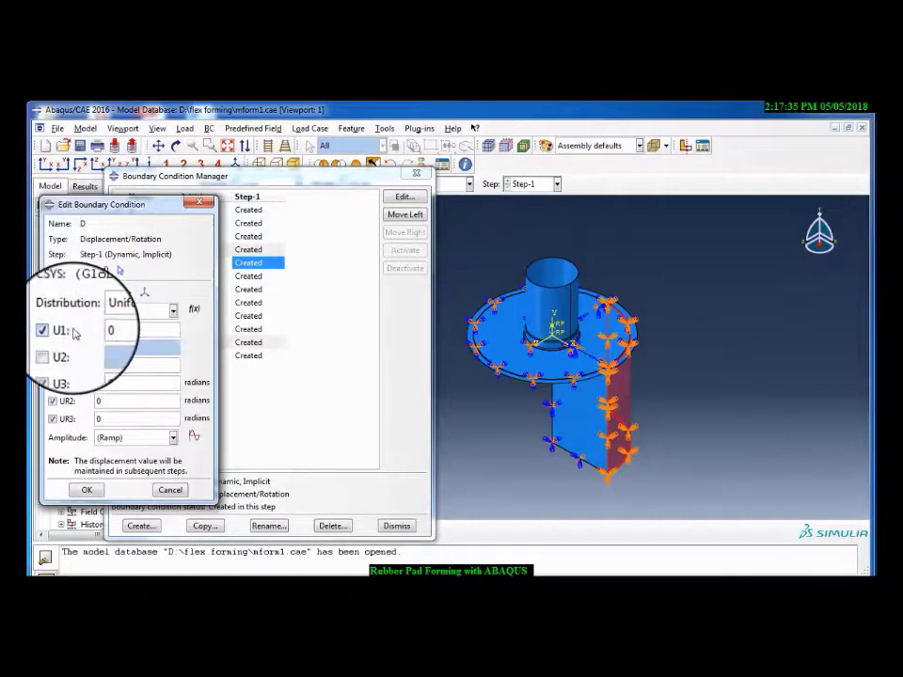
click(86, 489)
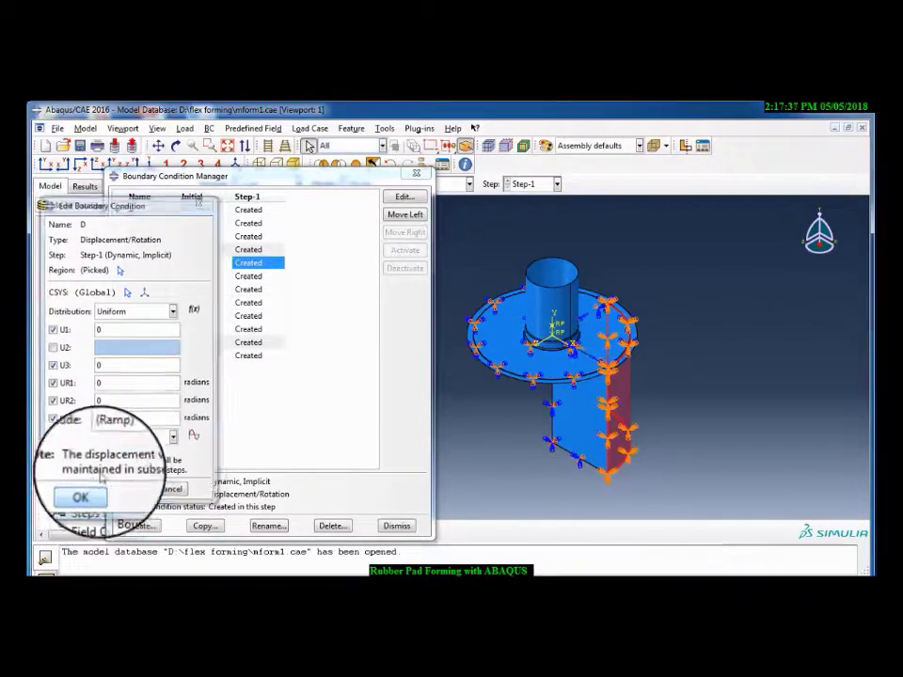
double_click(241, 277)
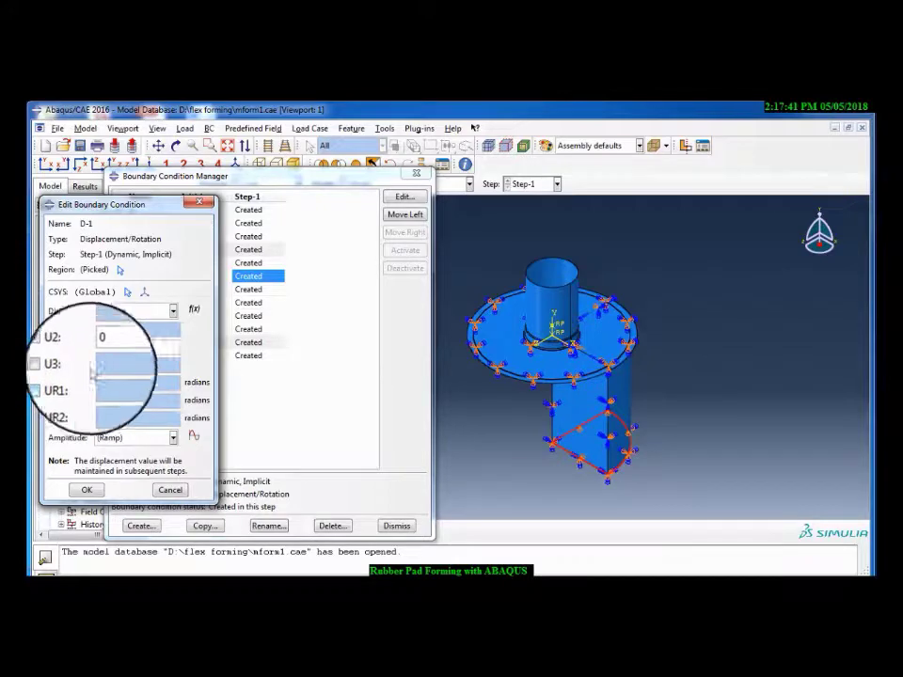
click(87, 491)
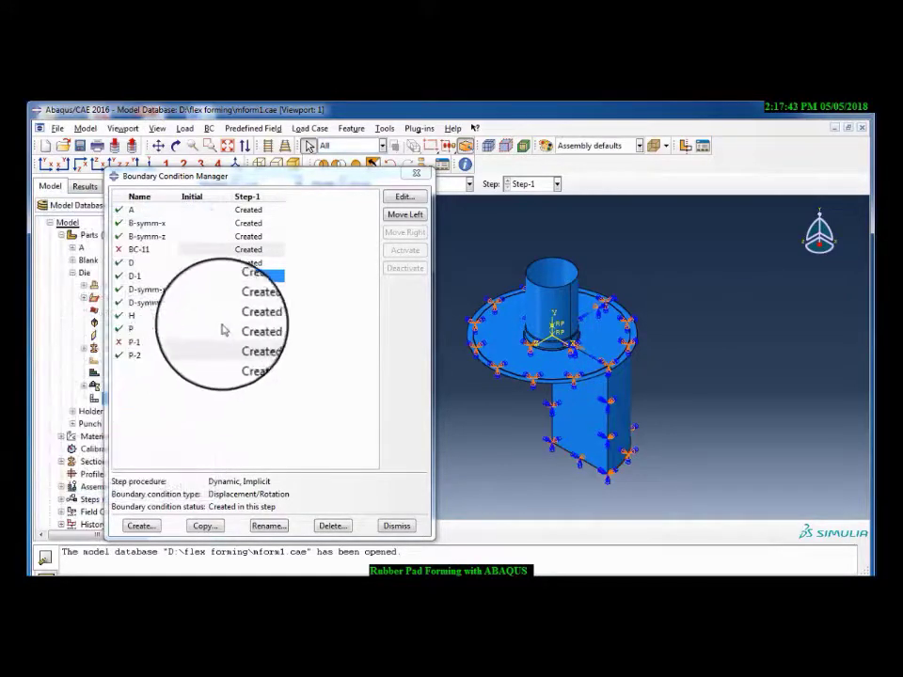
click(247, 290)
double_click(247, 292)
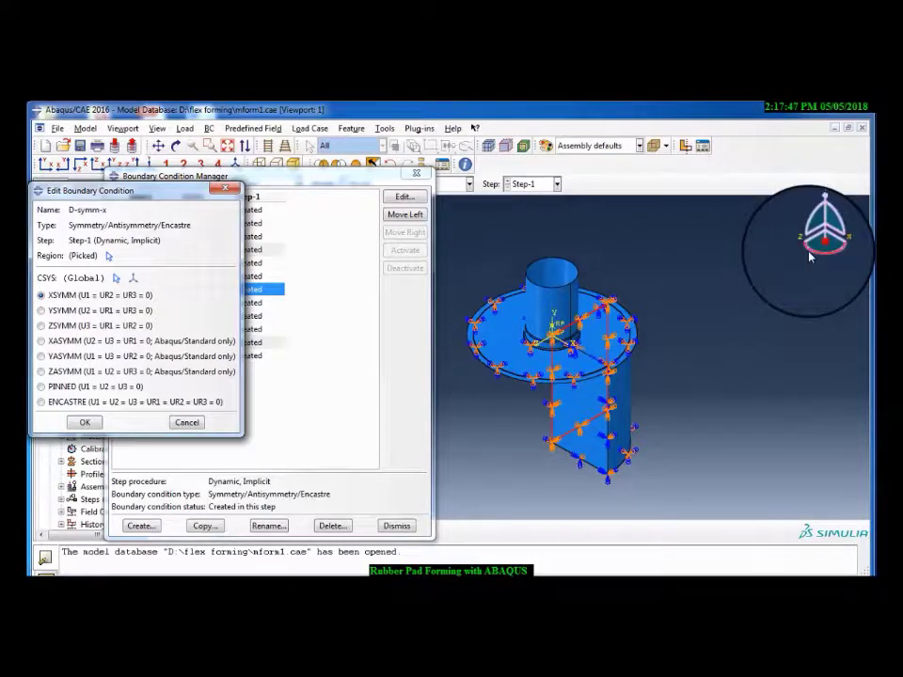
drag(809, 256, 766, 298)
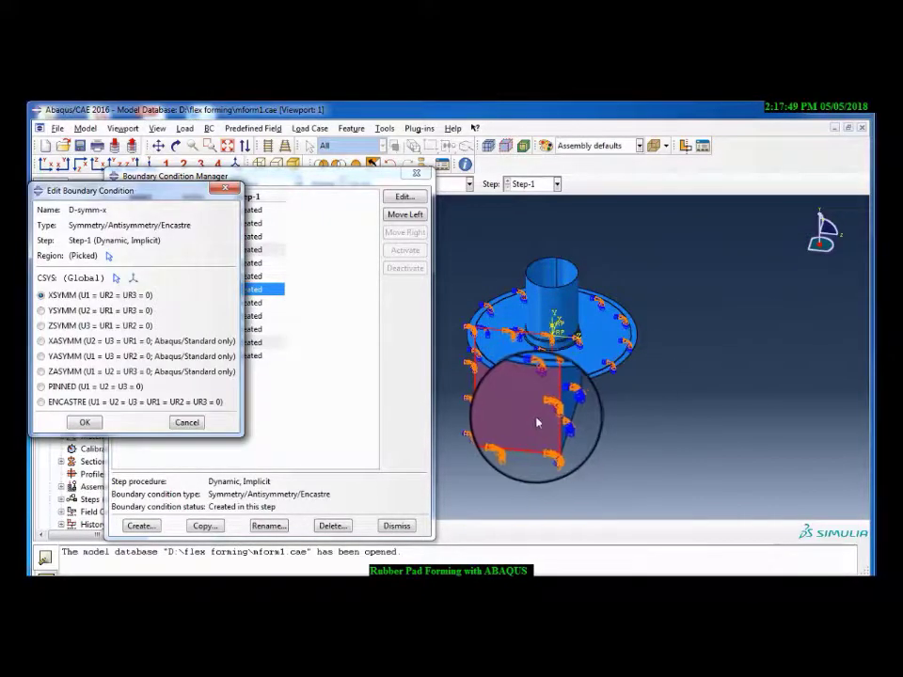
click(85, 426)
double_click(249, 302)
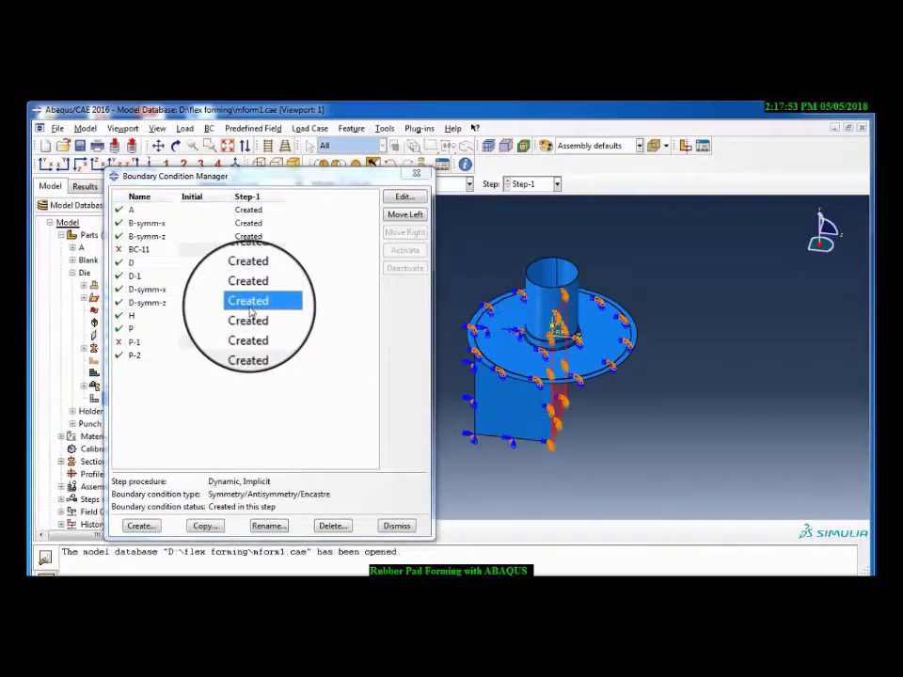
key(Return)
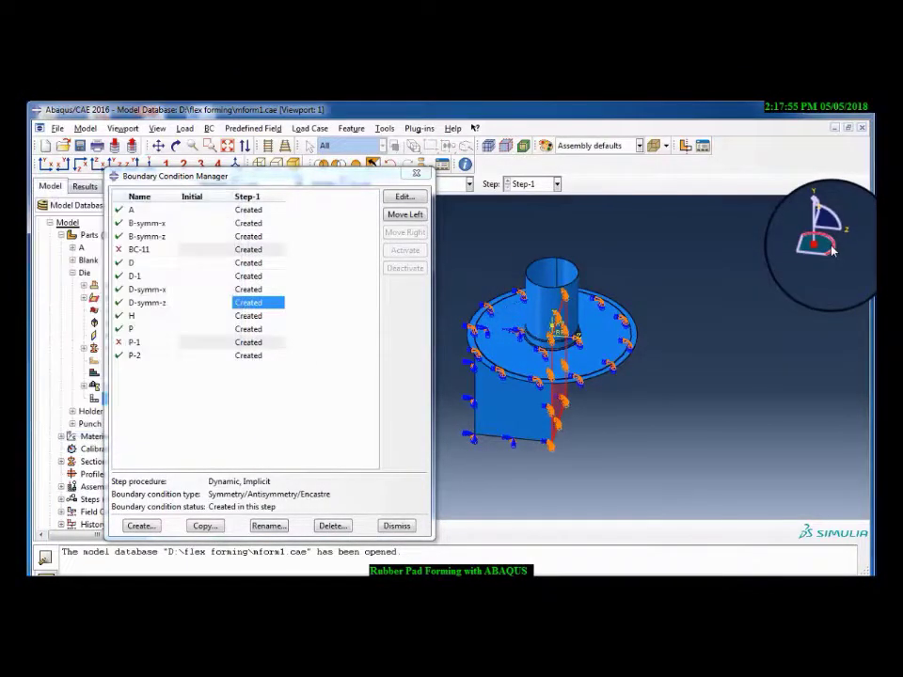
key(Return)
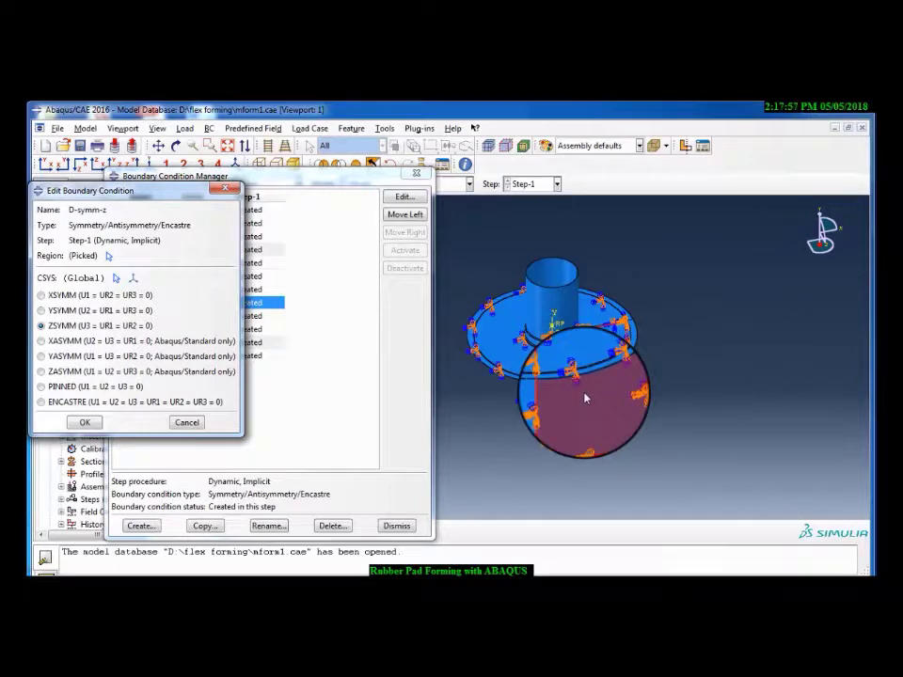
click(86, 424)
Check displacement conditions H, P and P-2 (U2 = -4, Amp-1), then close the list
click(249, 317)
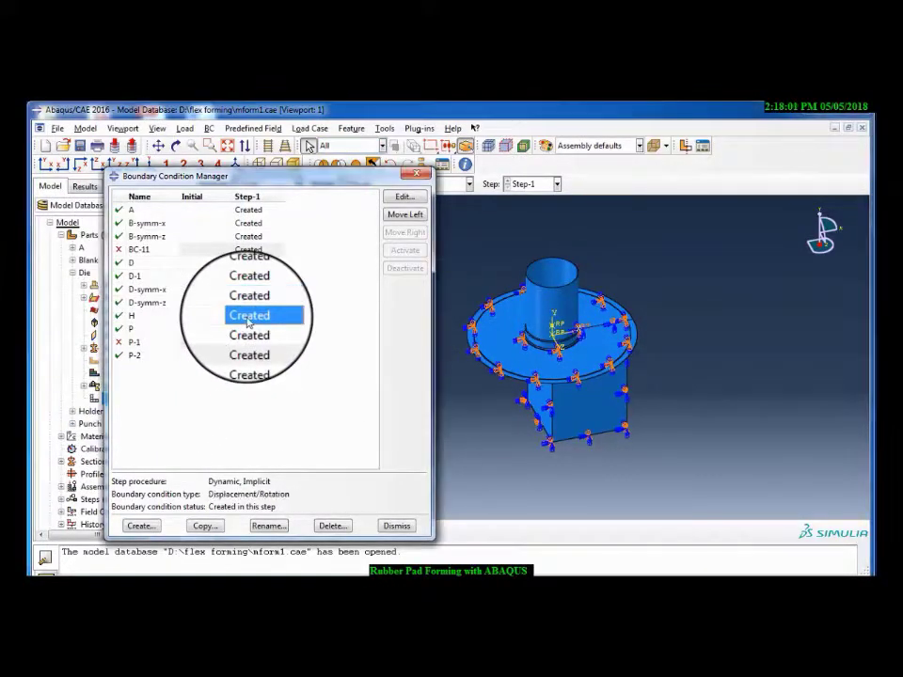
double_click(249, 318)
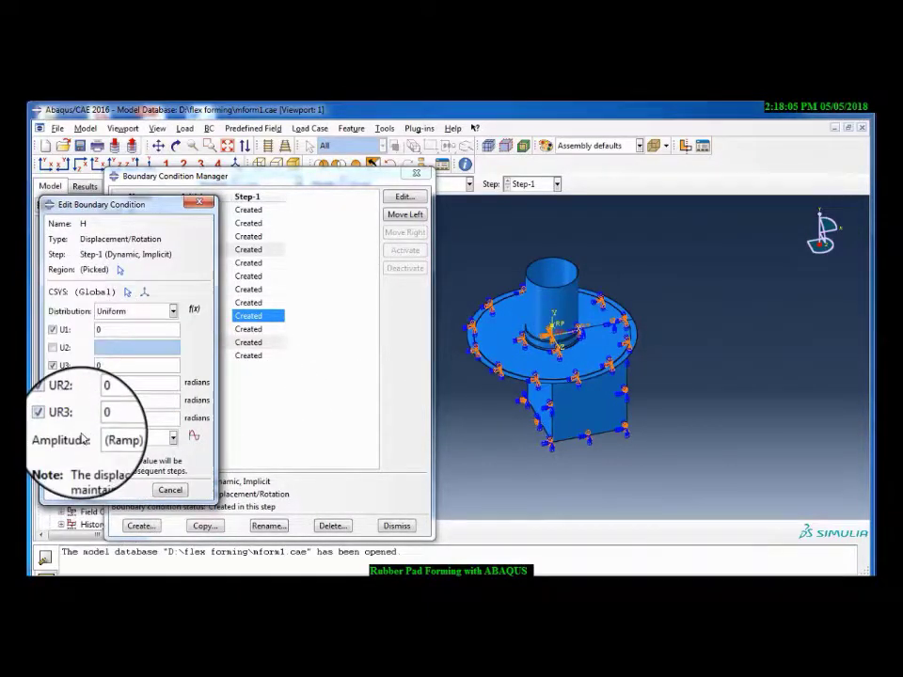
click(87, 490)
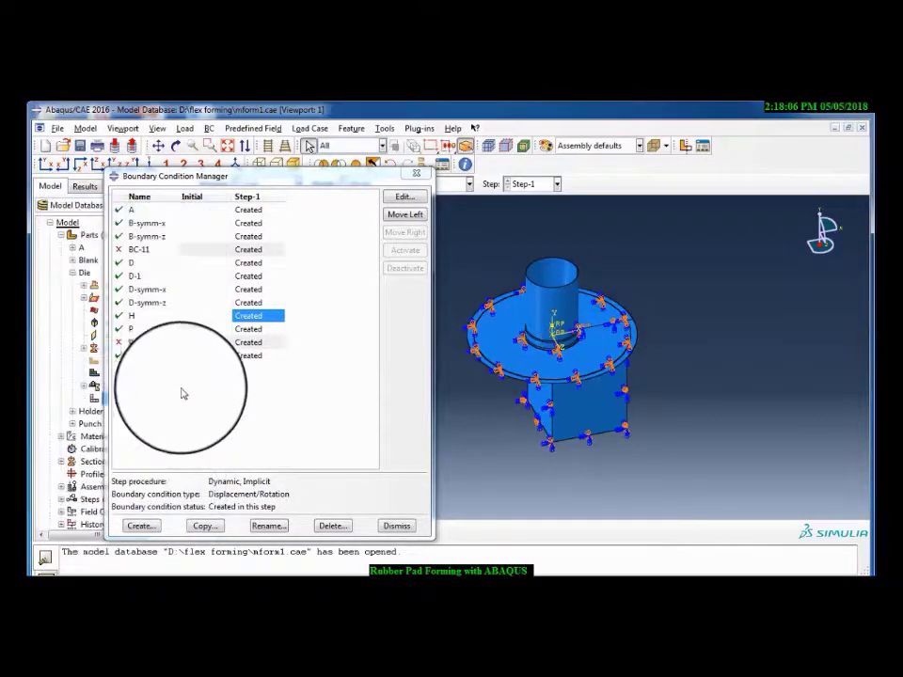
double_click(248, 329)
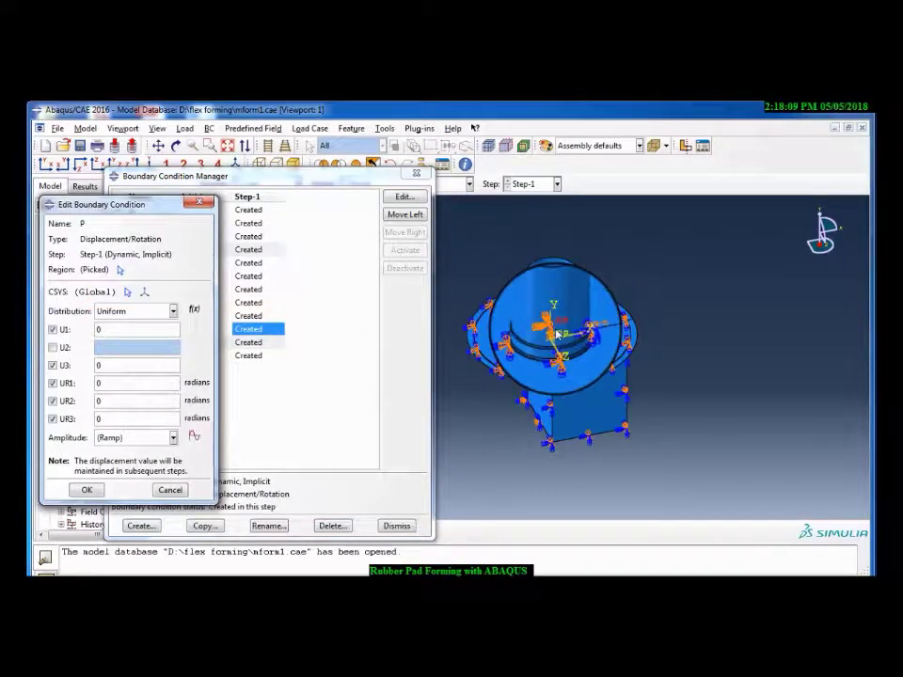
mouse_move(557, 334)
ctrl+alt+mouse_down()
mouse_move(527, 312)
mouse_move(543, 331)
mouse_move(540, 301)
ctrl+alt+mouse_up()
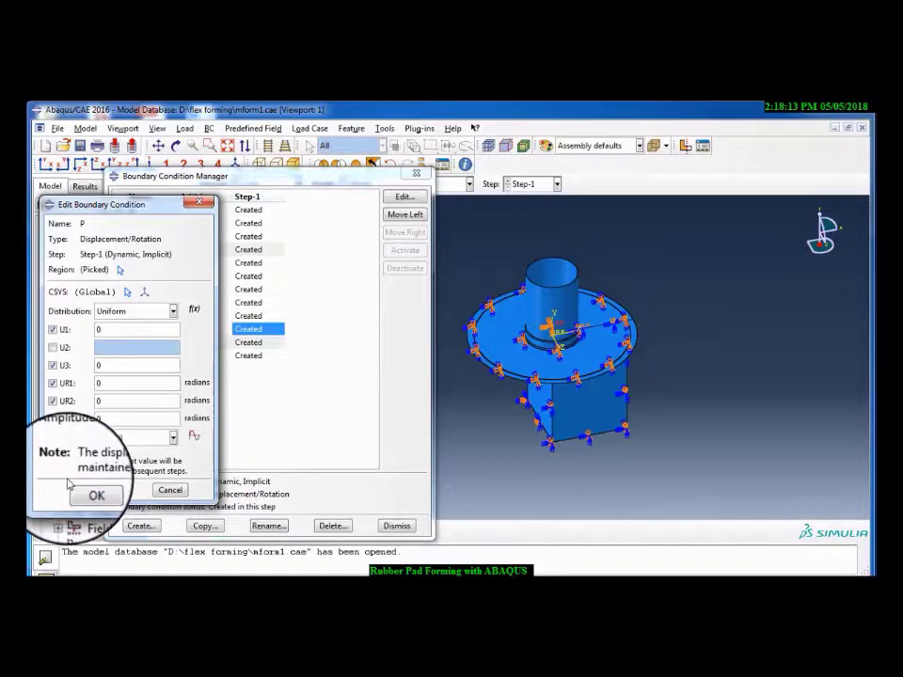
click(87, 490)
double_click(246, 356)
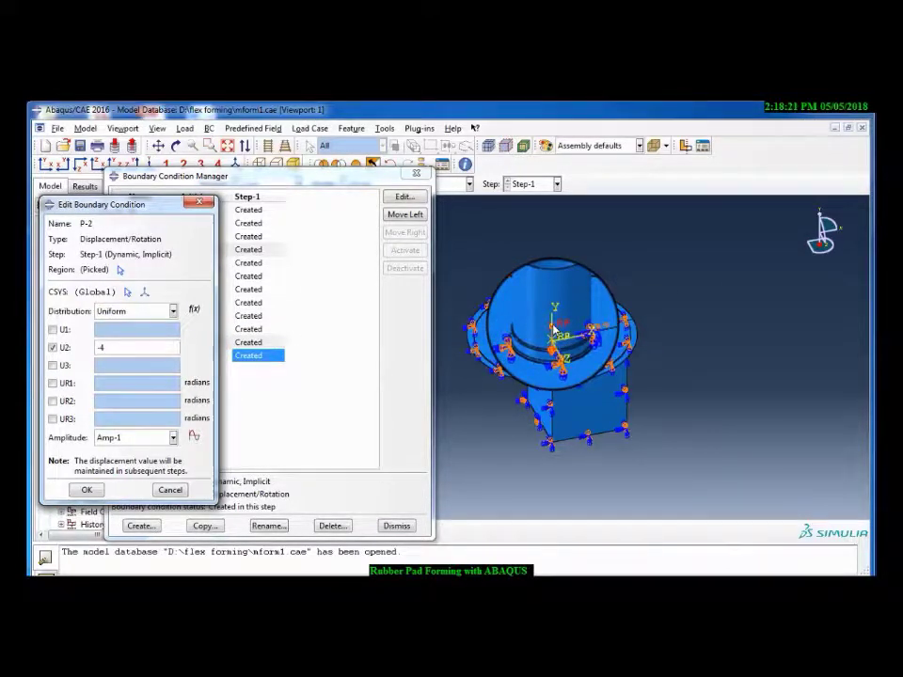
click(97, 491)
click(396, 525)
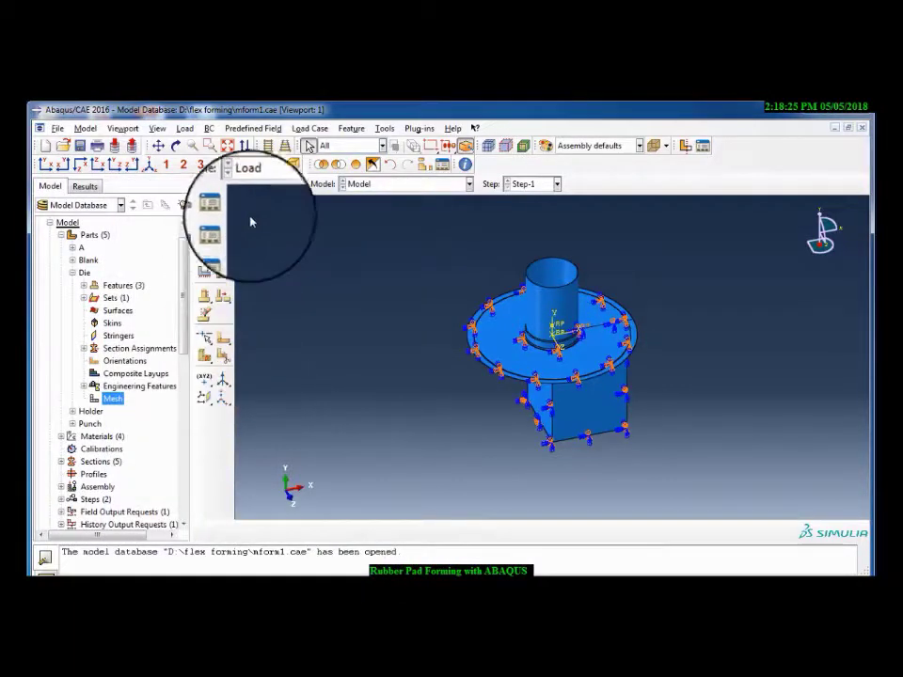
Assign C3D8RH hybrid brick elements to the Die mesh
click(247, 185)
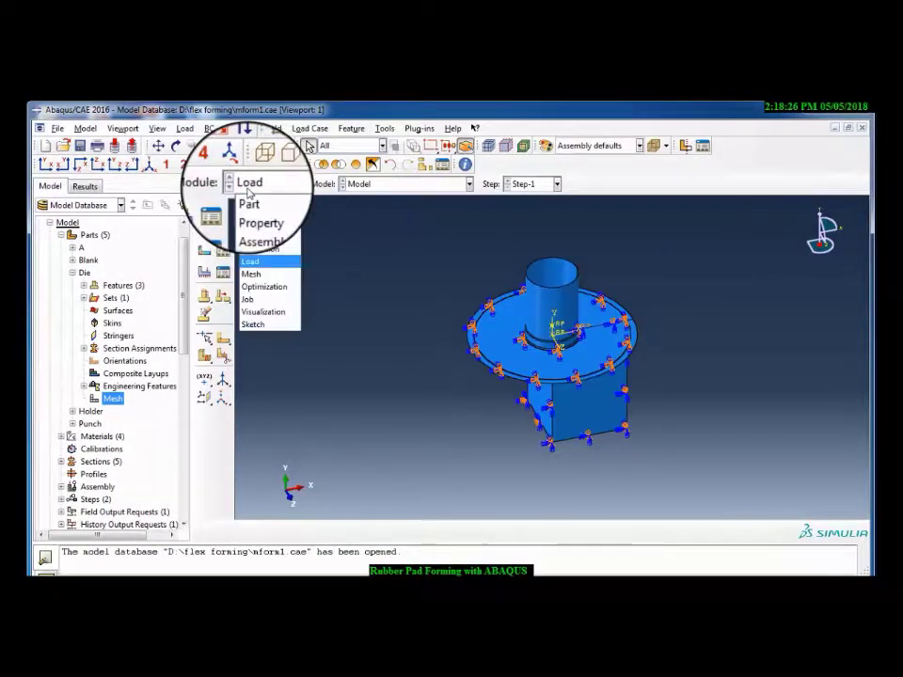
click(249, 188)
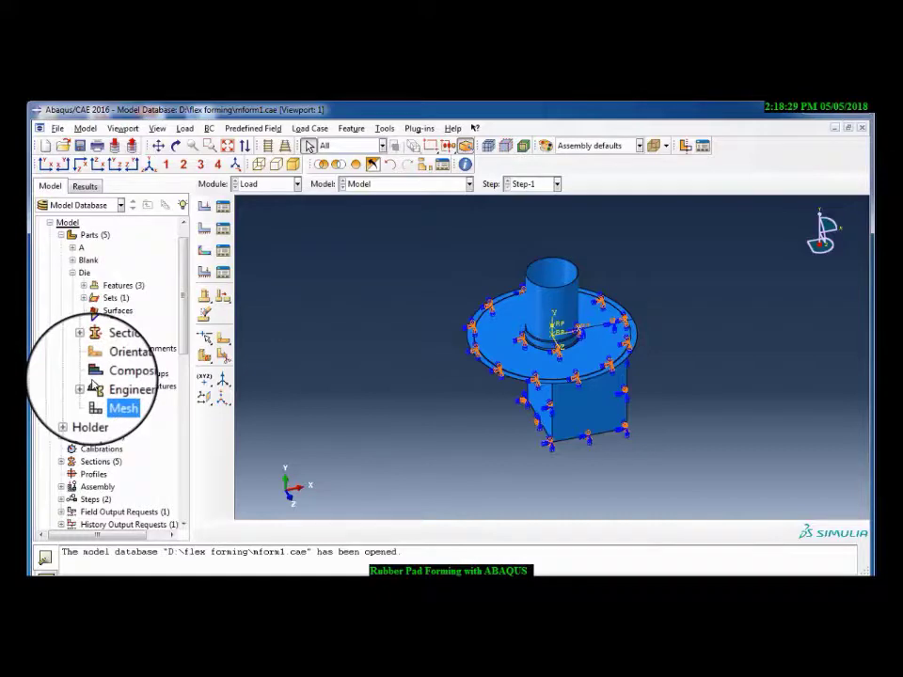
double_click(110, 399)
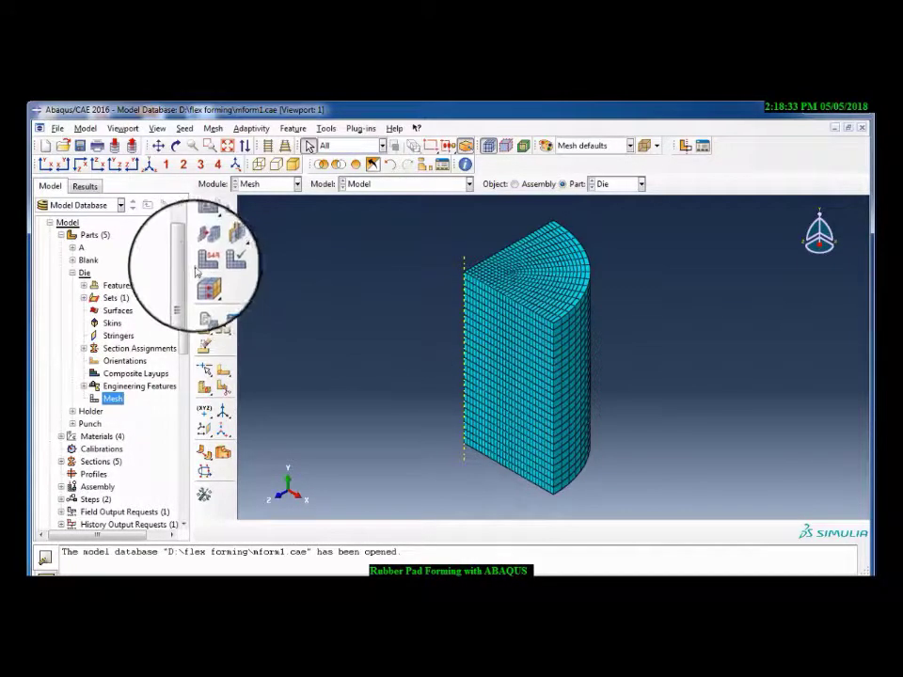
click(204, 263)
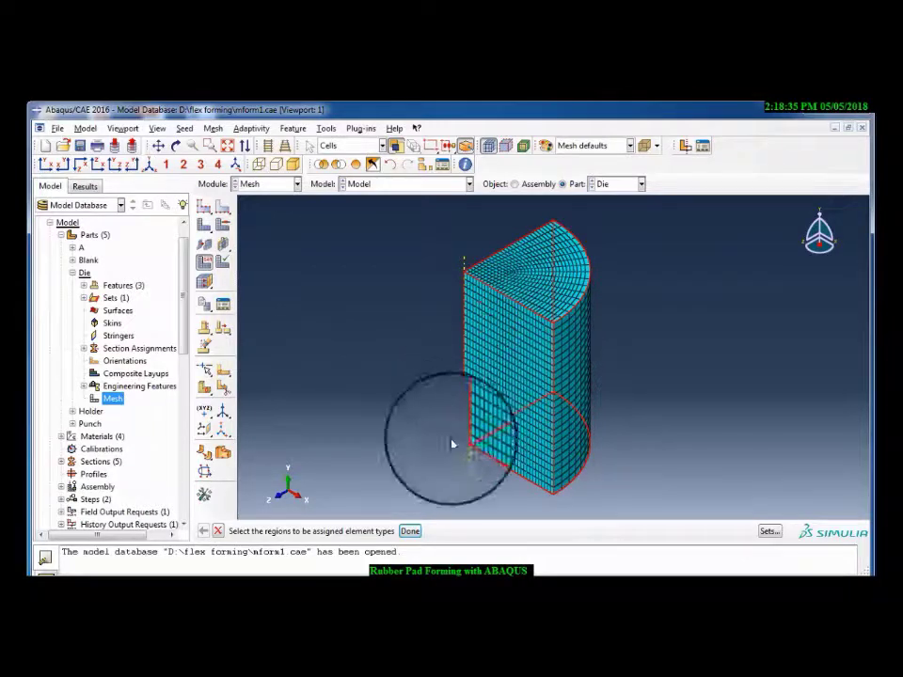
click(410, 530)
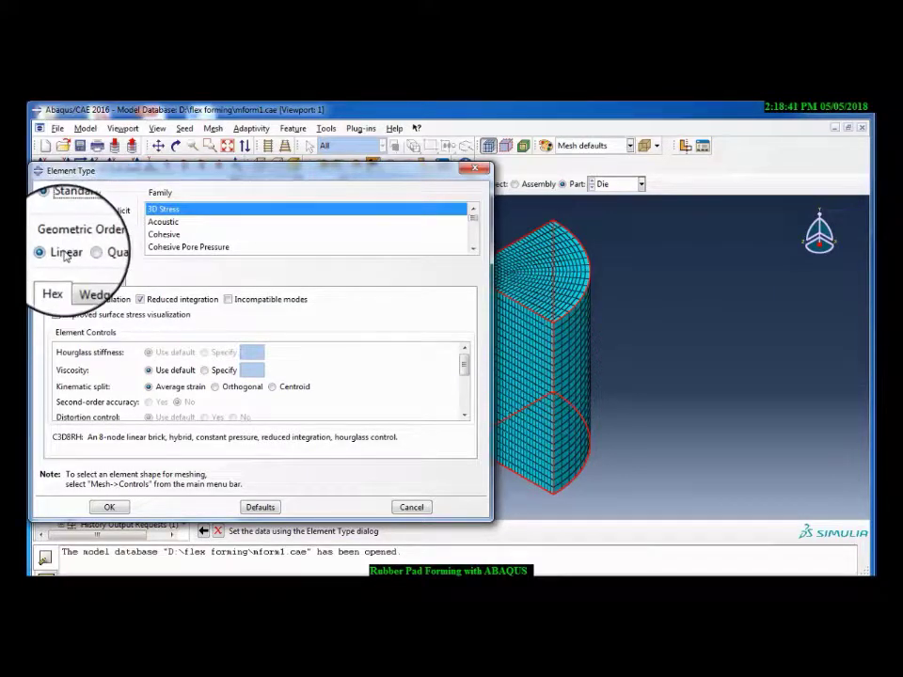
click(109, 507)
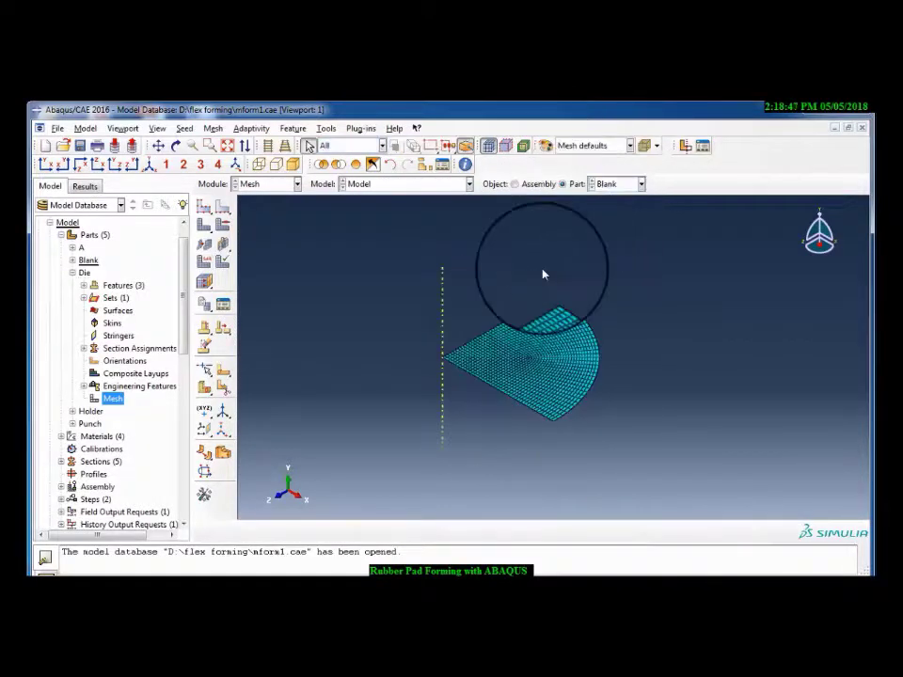
Assign S4R shell elements to the Blank, then switch to the Job module
click(200, 272)
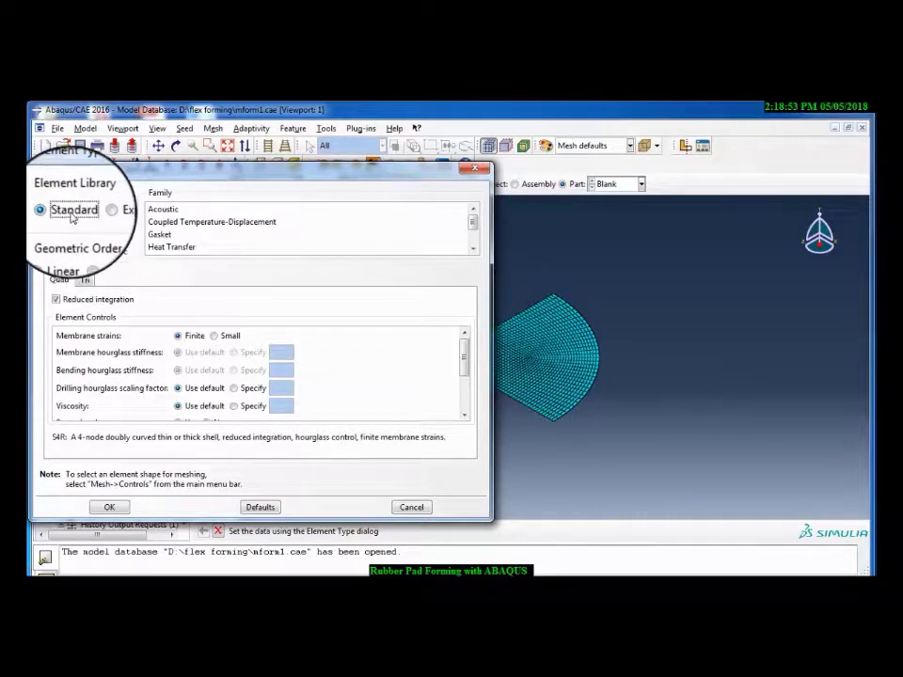
click(109, 507)
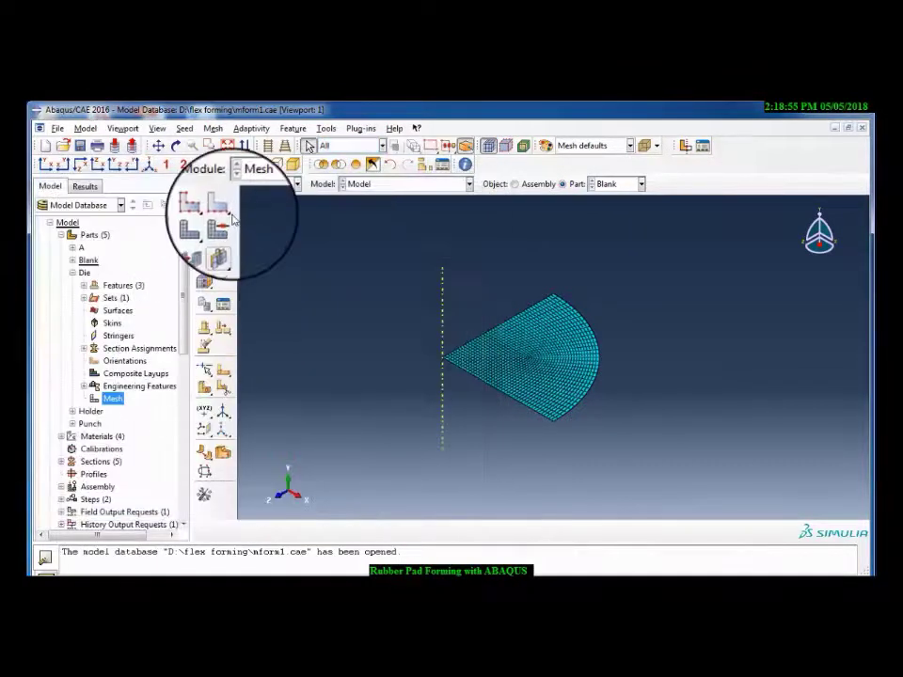
click(268, 183)
click(252, 301)
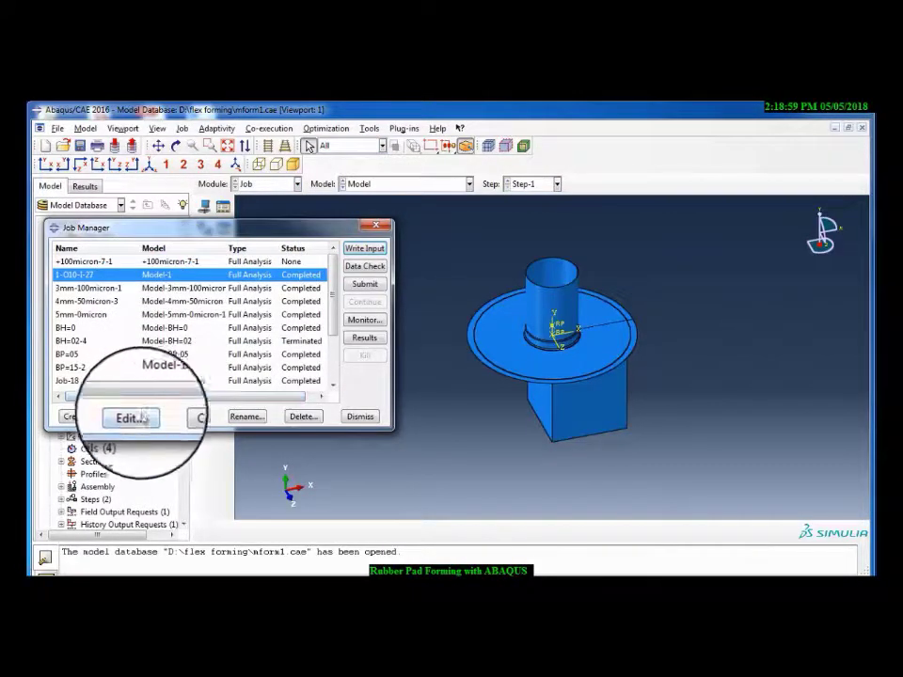
Verify job 1-O10-I-27's memory and 4-processor parallel settings, then open its results
click(142, 418)
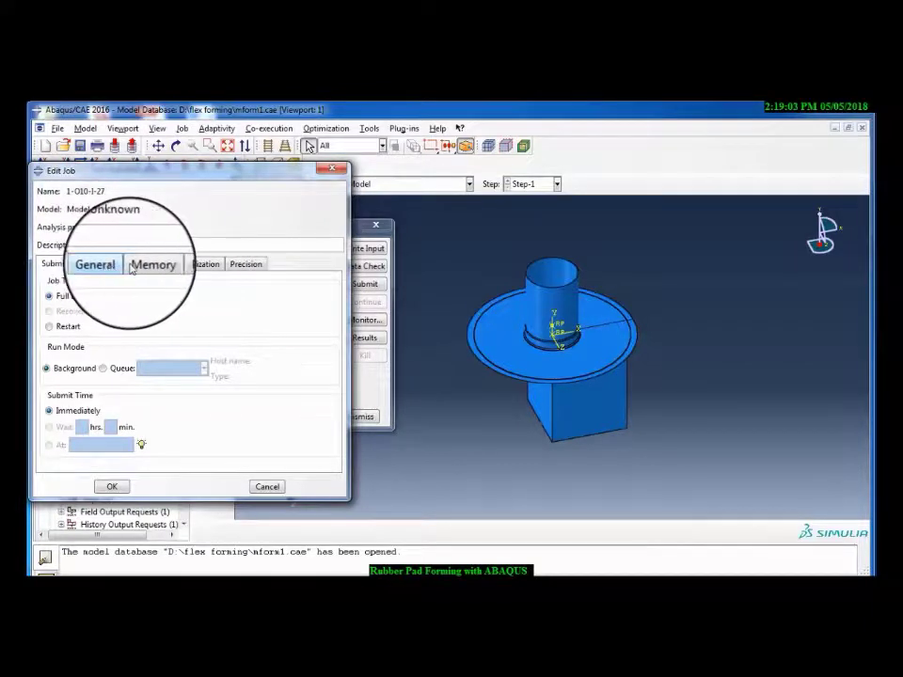
click(132, 267)
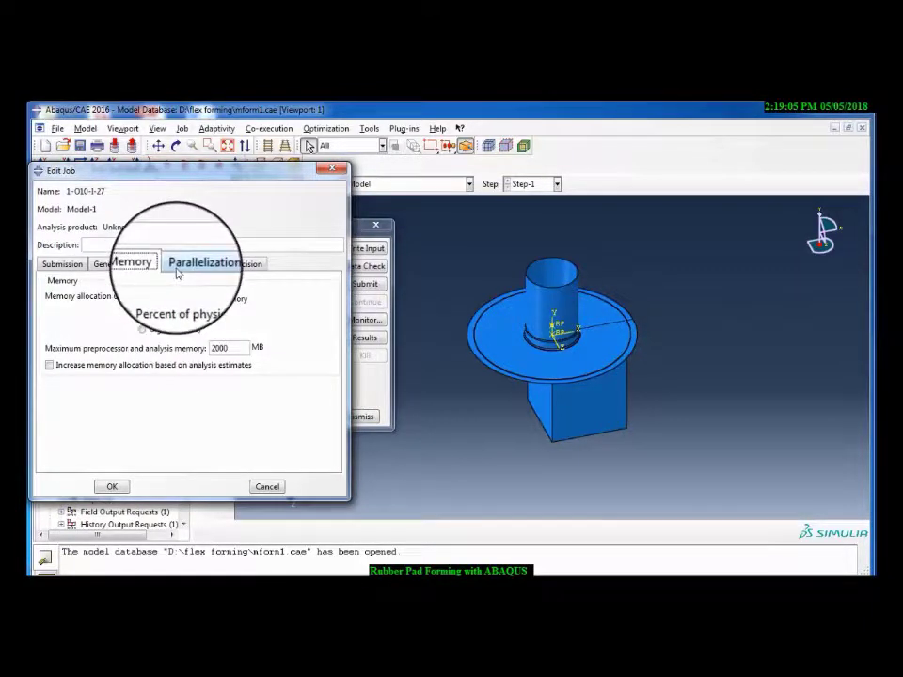
click(177, 270)
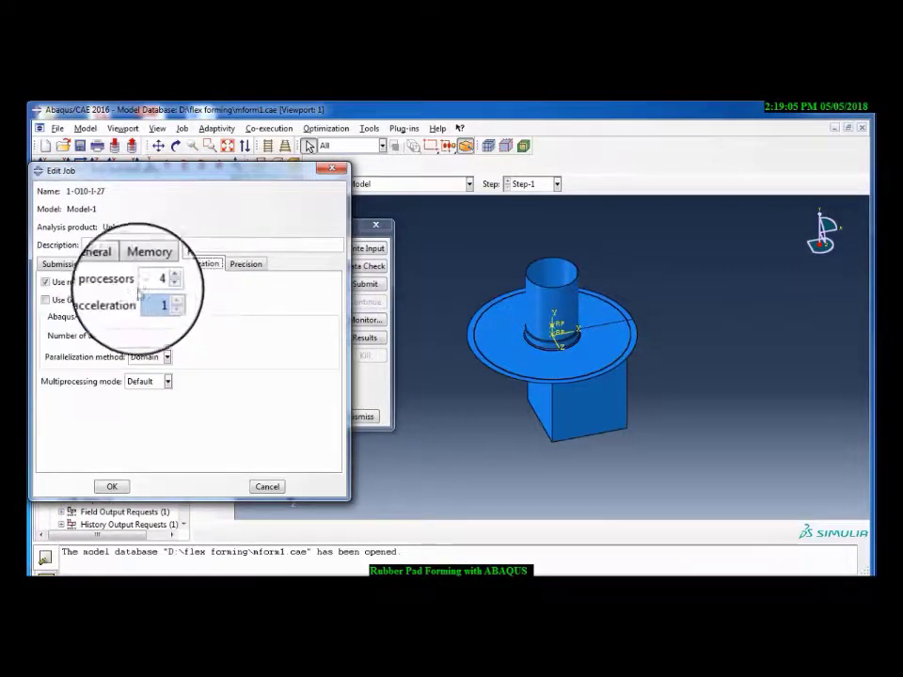
click(106, 489)
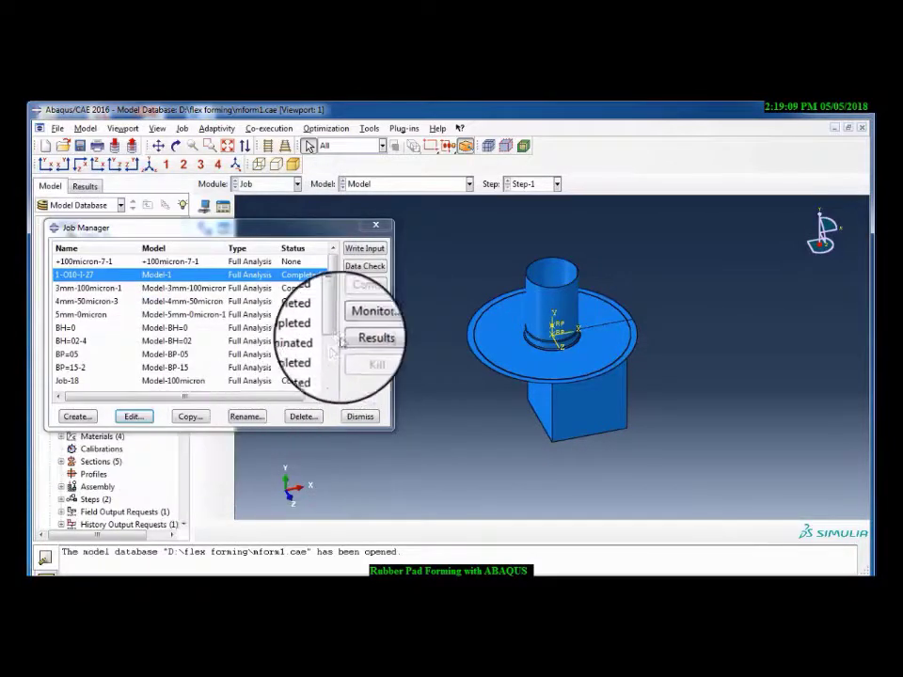
click(357, 341)
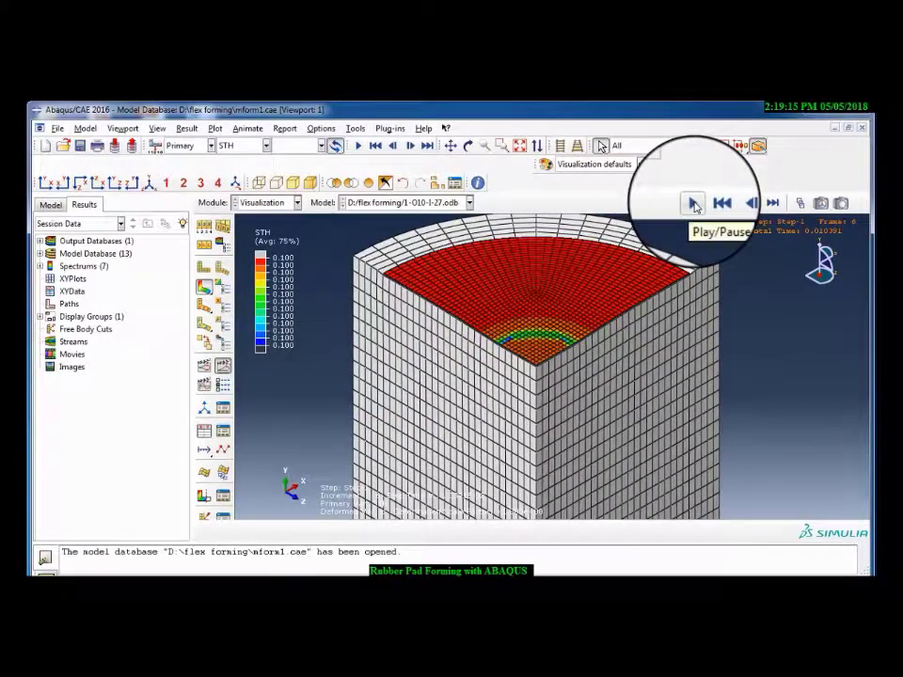
Return the STH contour animation to the first frame
click(713, 203)
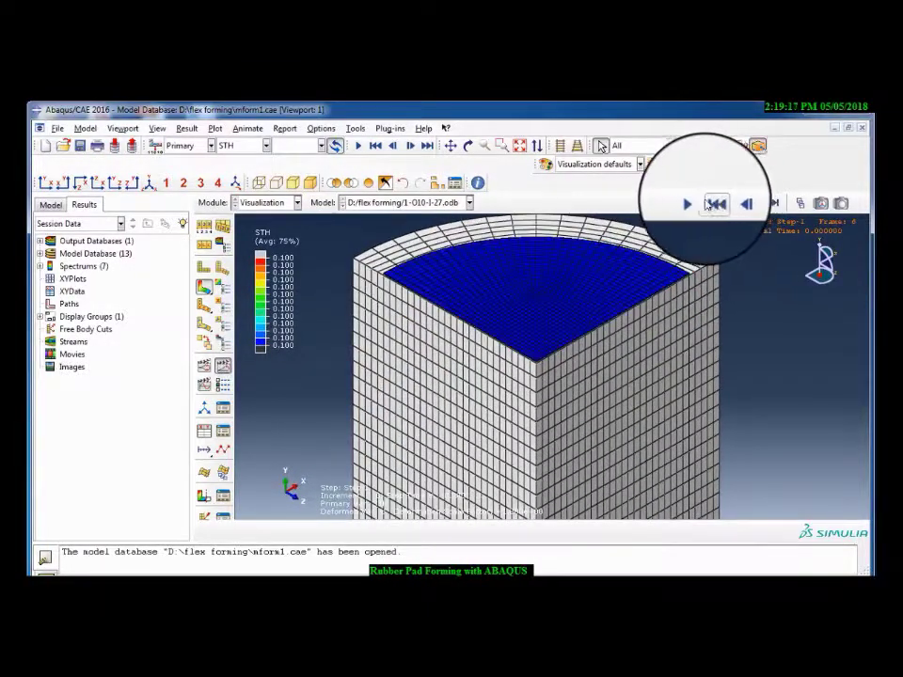